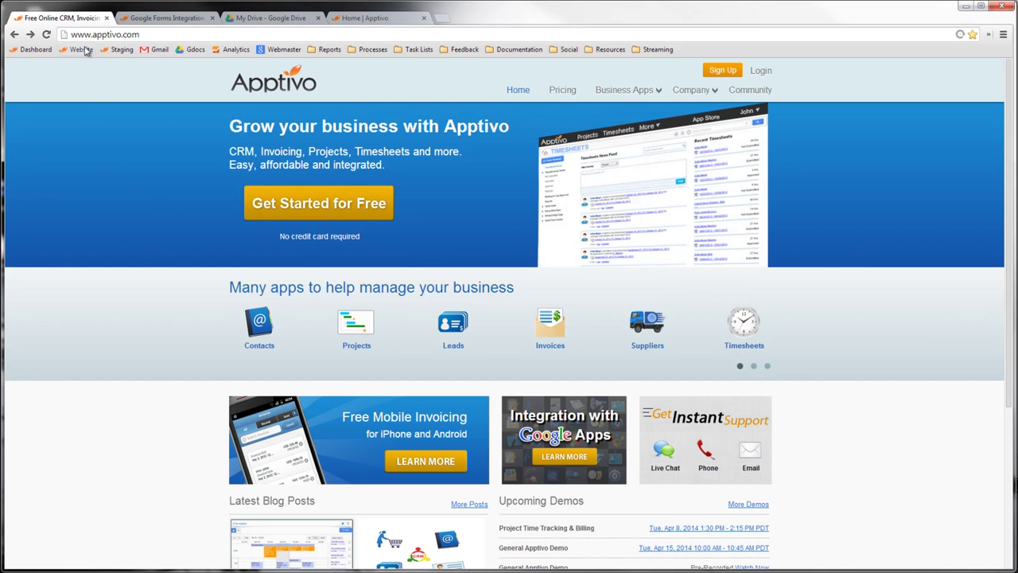
- Open Apptivo's Integration with Google Apps page and scroll to the Google Forms lead-creation guide
left_click(575, 461)
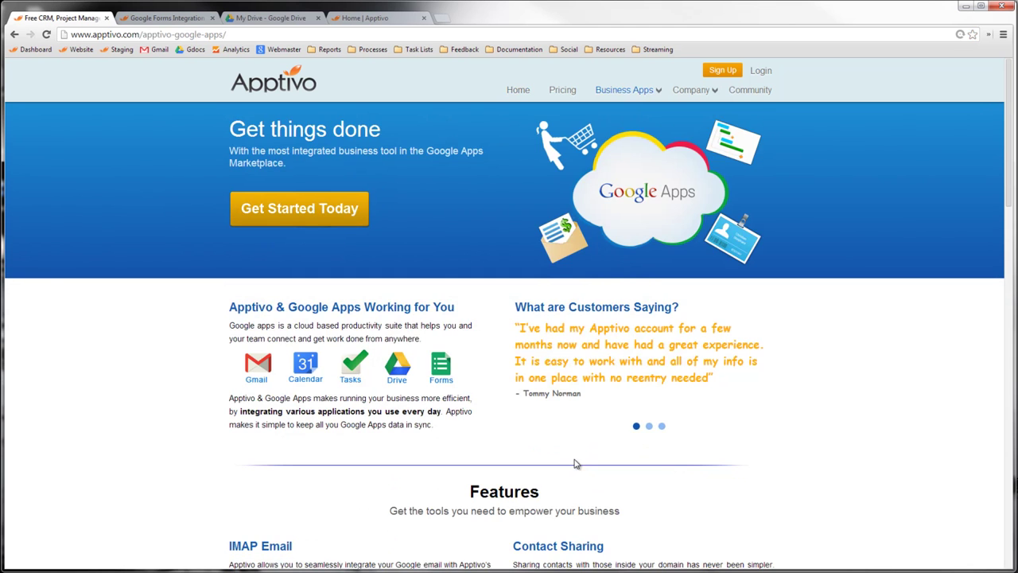
scroll(602, 468, "down", 7)
scroll(602, 470, "down", 5)
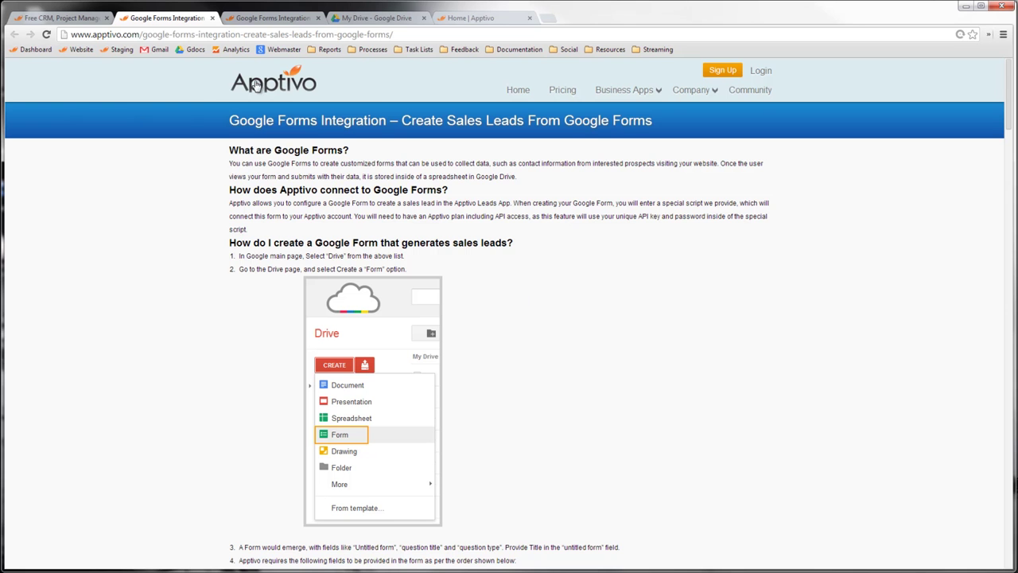
- From My Drive, create a new Google Form titled 'Apptivo Test' with the default theme
left_click(383, 20)
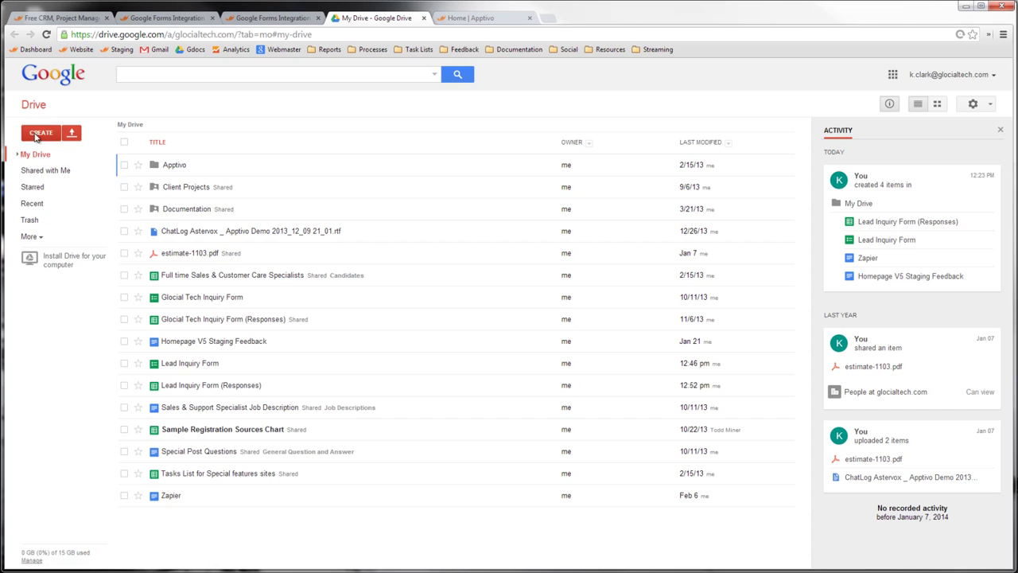
left_click(38, 135)
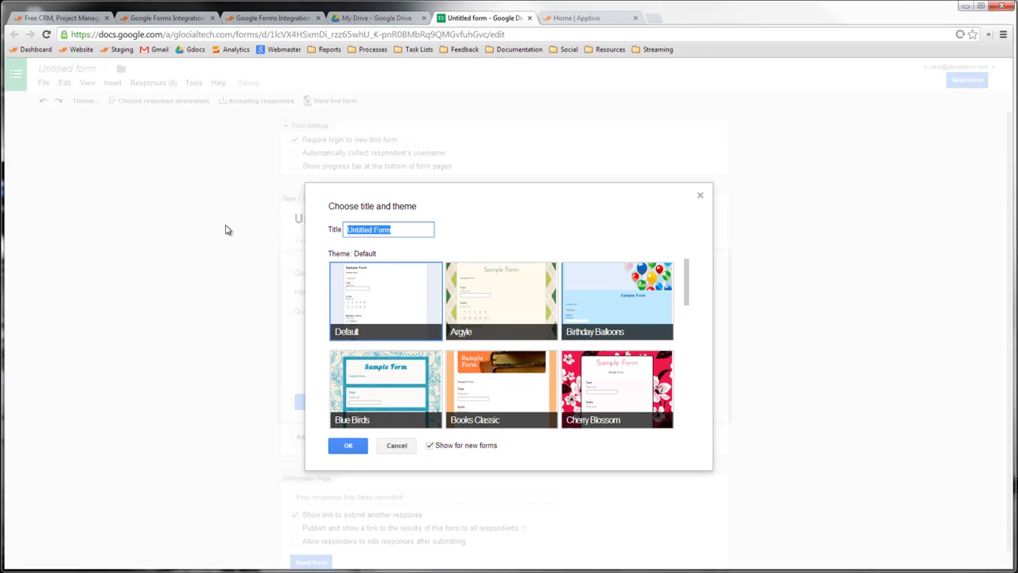
type("Apptivo")
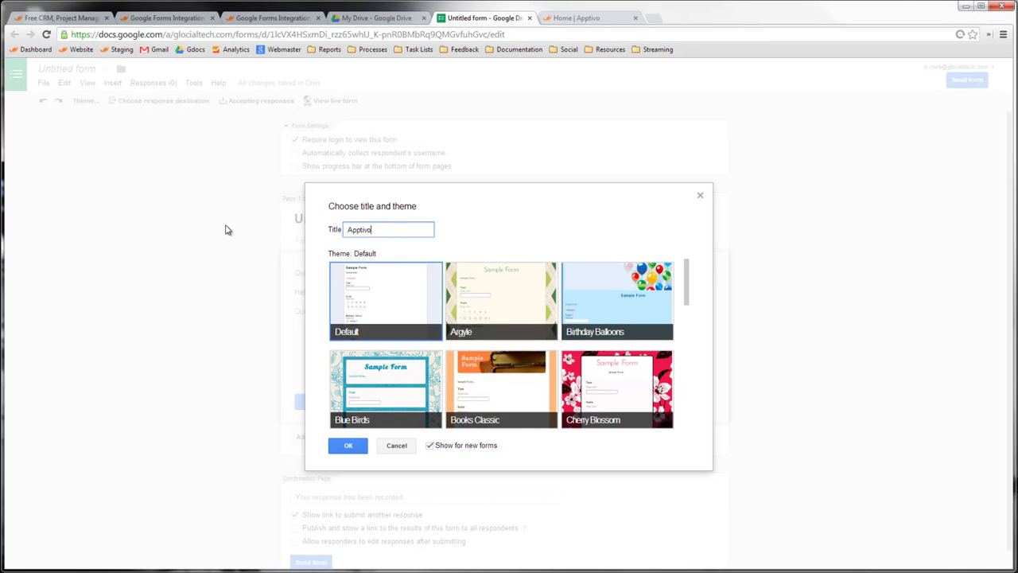
type(" Test")
left_click(343, 446)
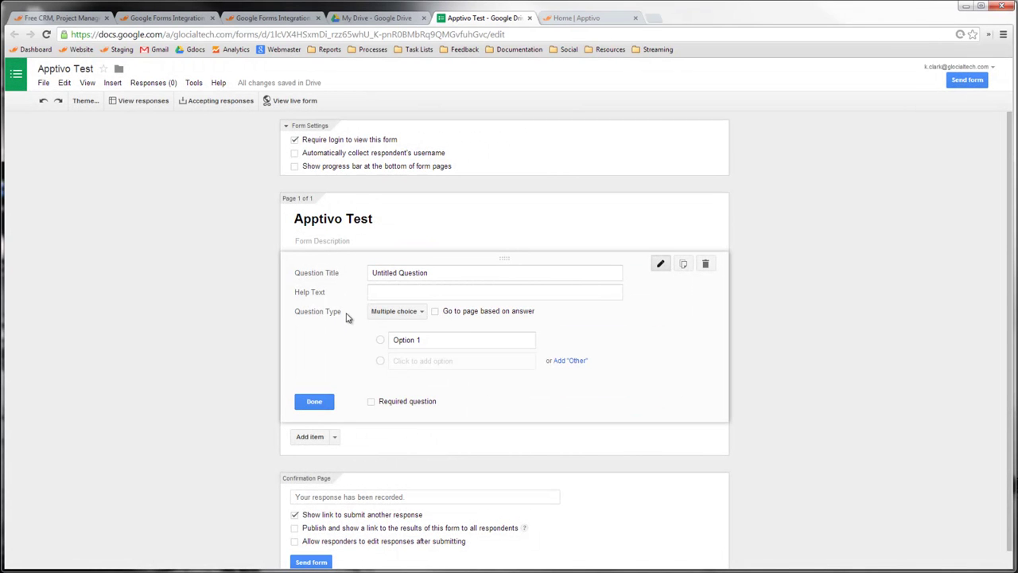
- Make the first question a 'First Name' text question
left_click(443, 272)
type("F")
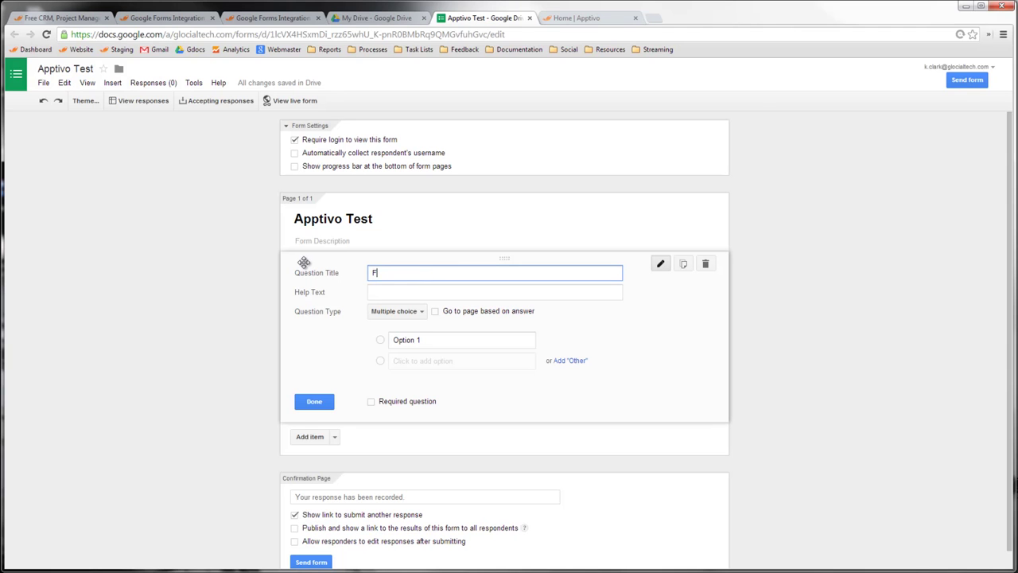
type("irst Name")
left_click(390, 311)
left_click(390, 281)
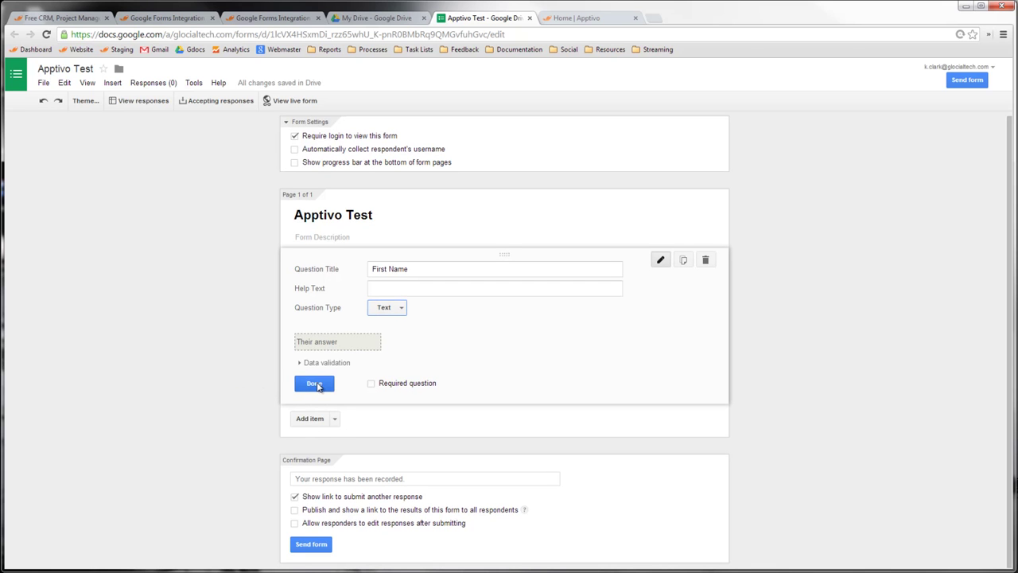
left_click(313, 420)
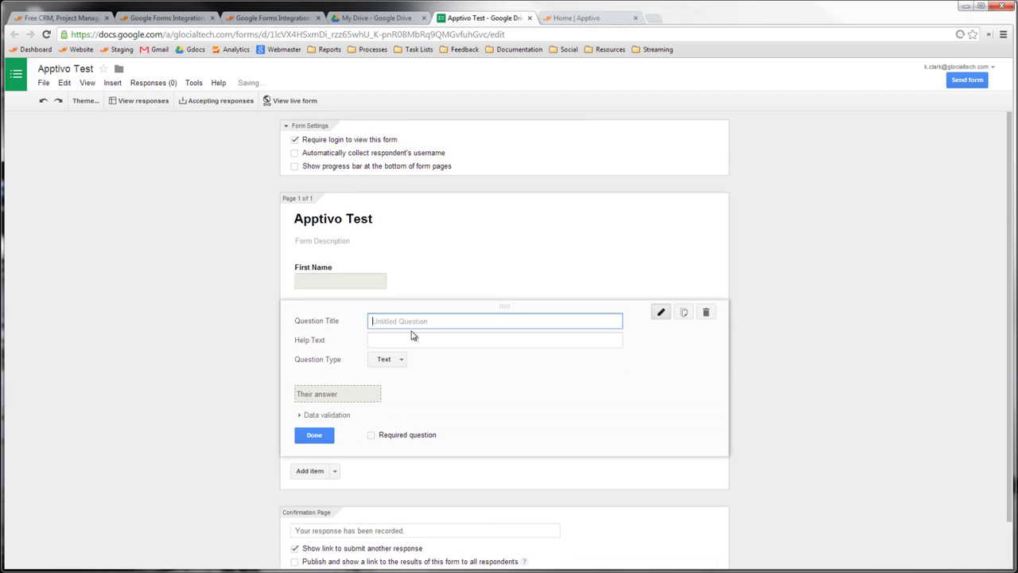
- Add a required 'Last Name' question, then 'Telephone', 'Email' and 'Best way to contact' questions
type("La")
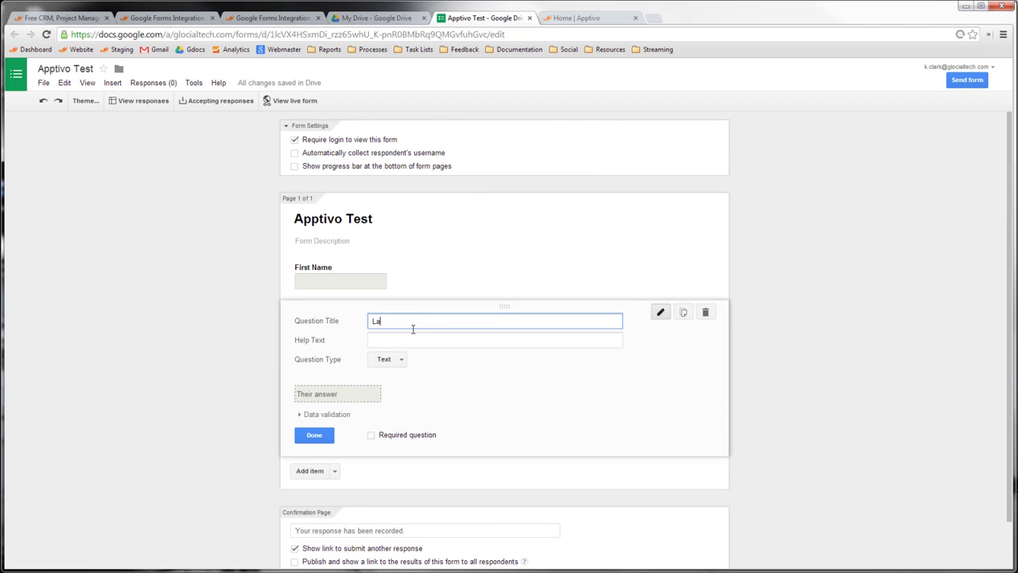
type("st Name")
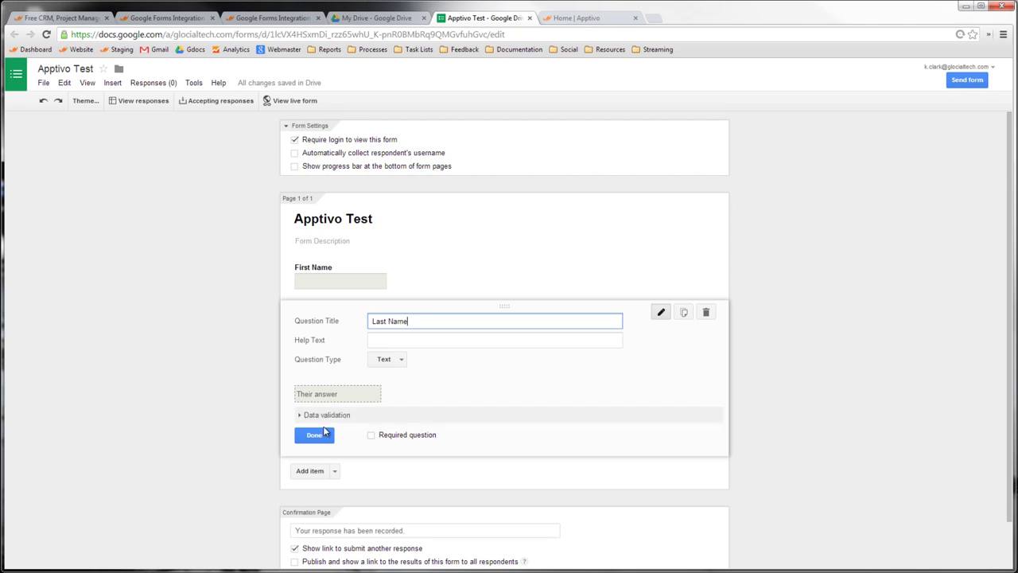
left_click(372, 435)
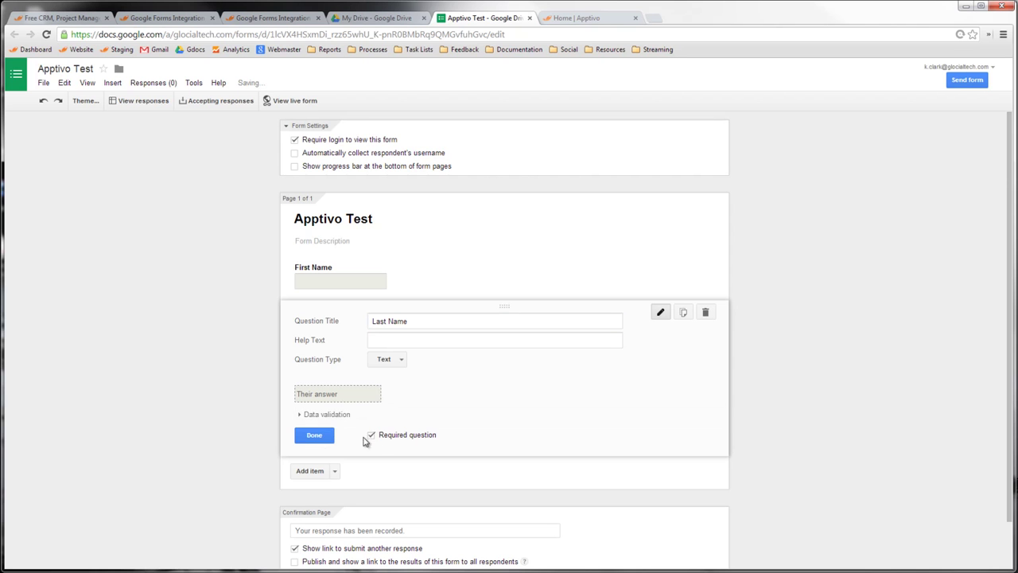
left_click(310, 470)
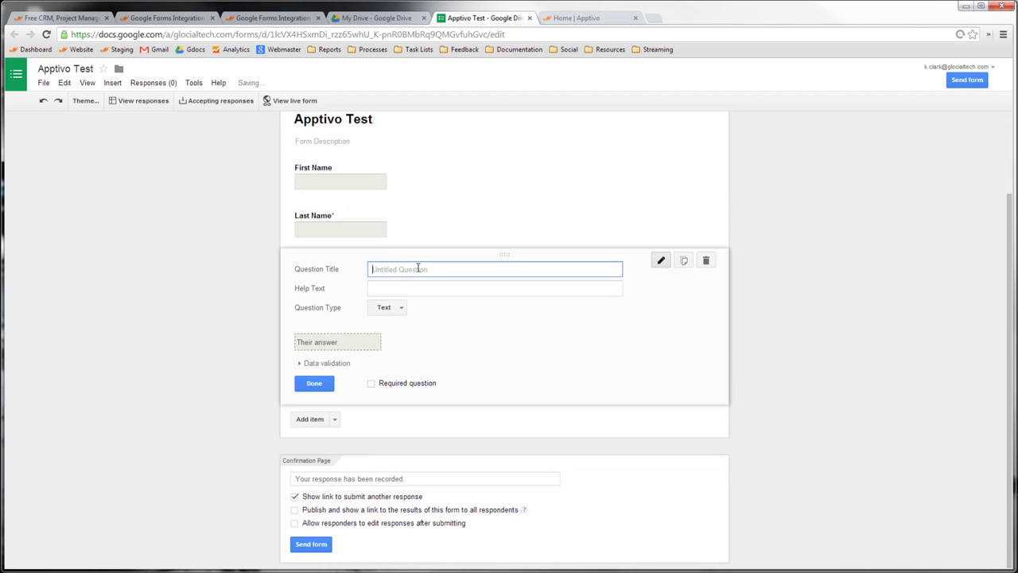
type("Telephone")
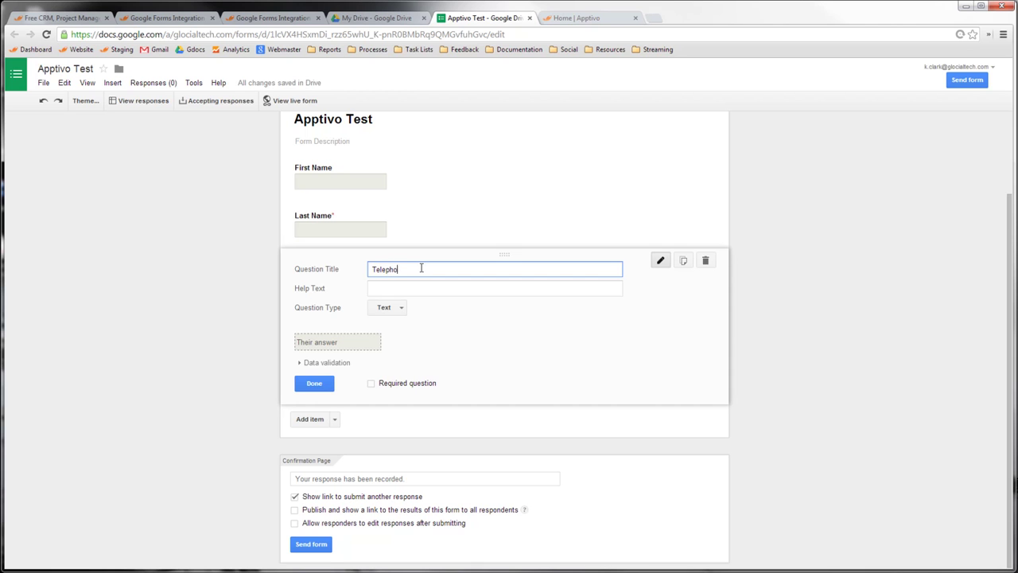
left_click(316, 421)
type("Email")
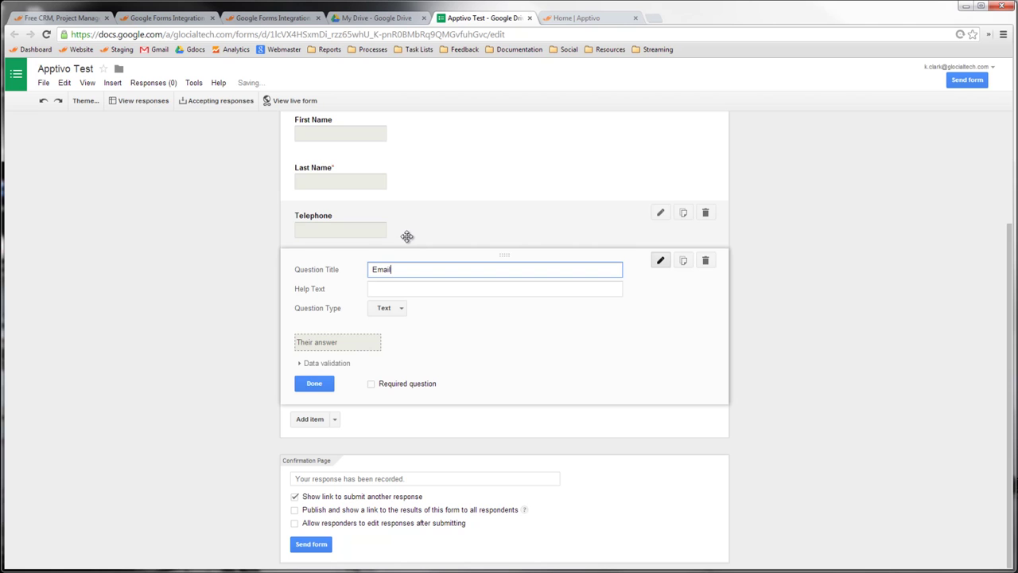
left_click(308, 418)
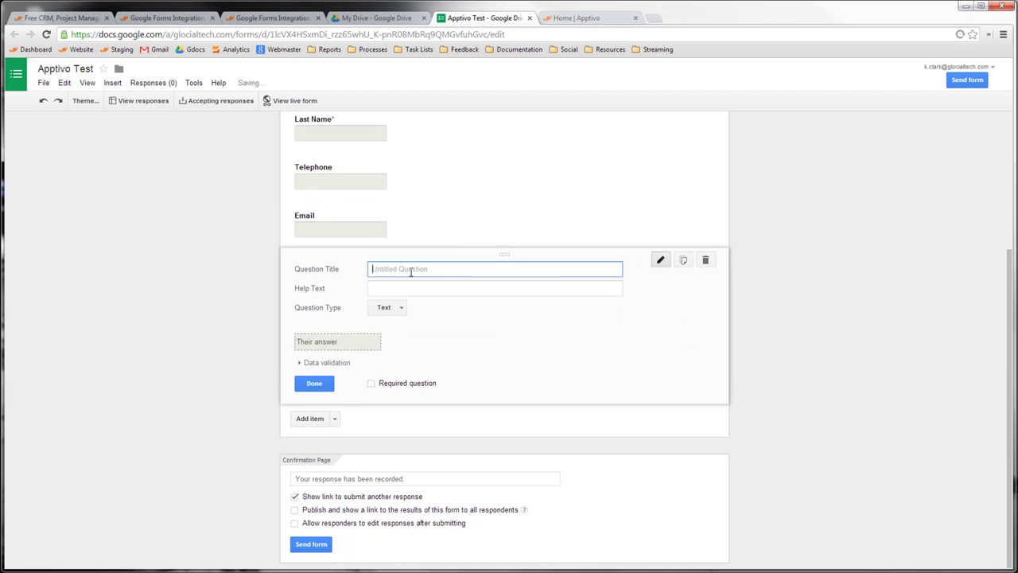
type("Best way to contact")
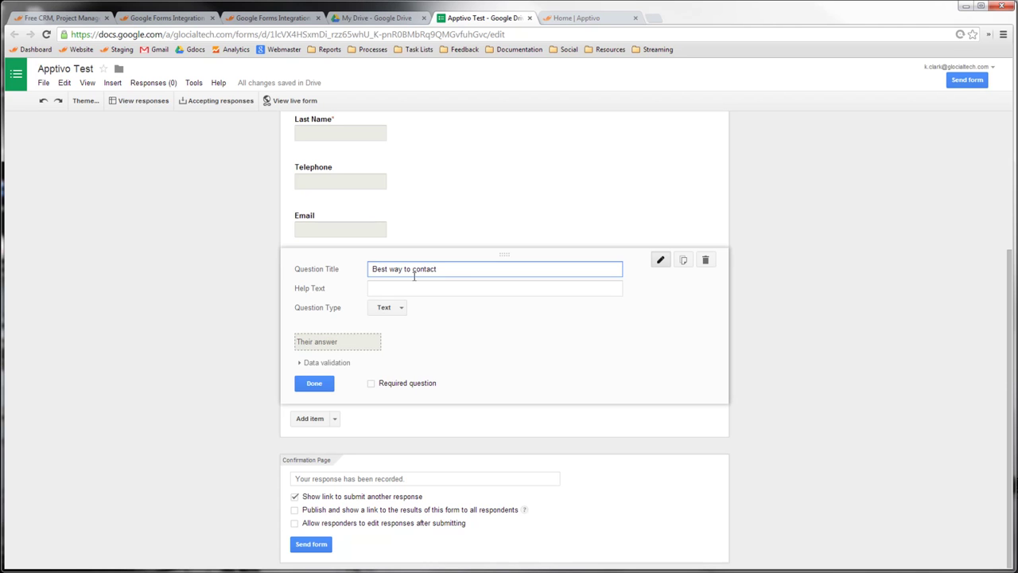
left_click_drag(436, 269, 348, 266)
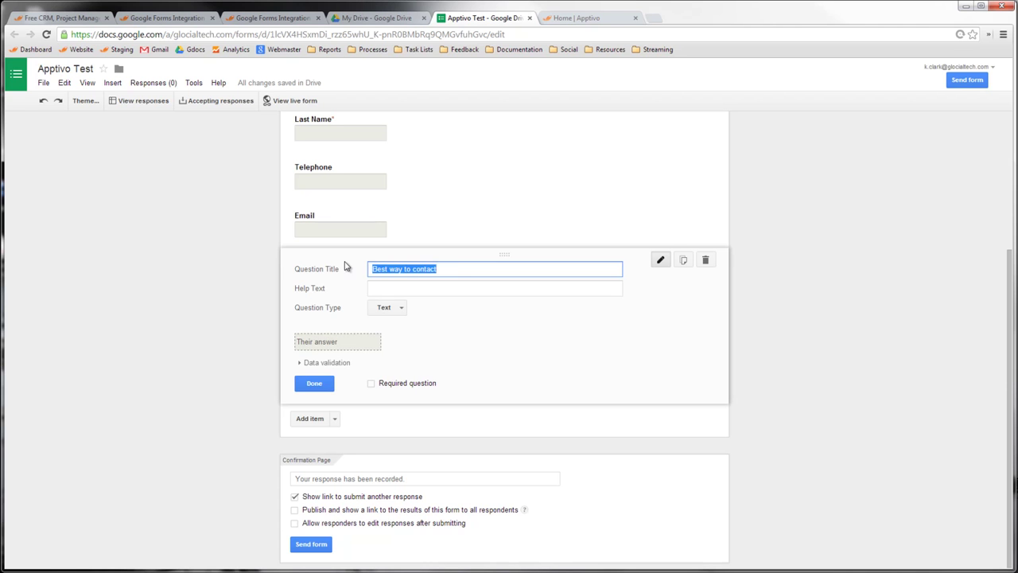
- Make 'Best way to contact' a choose-from-a-list question with options Email and Telephone
left_click(401, 306)
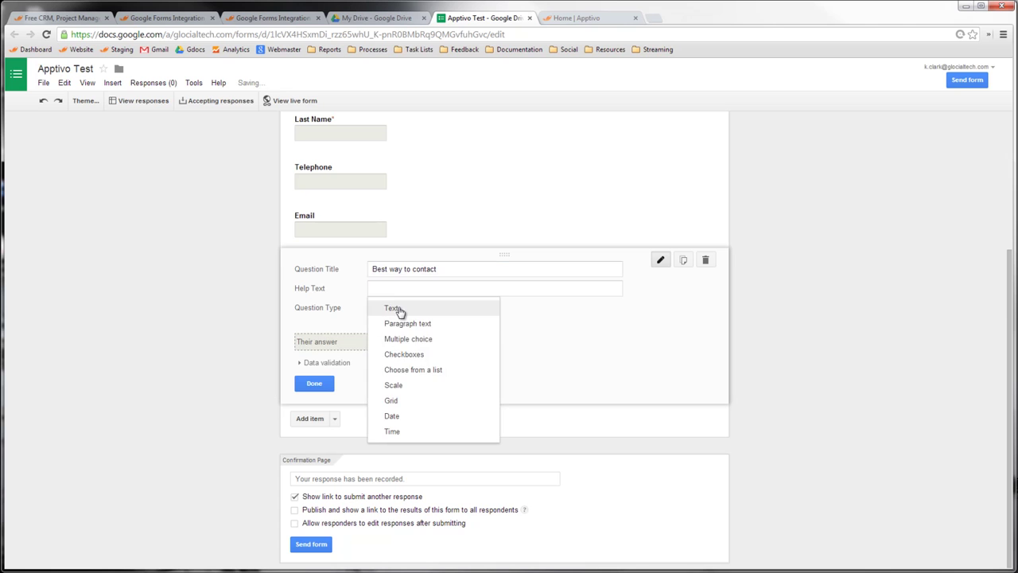
left_click(413, 371)
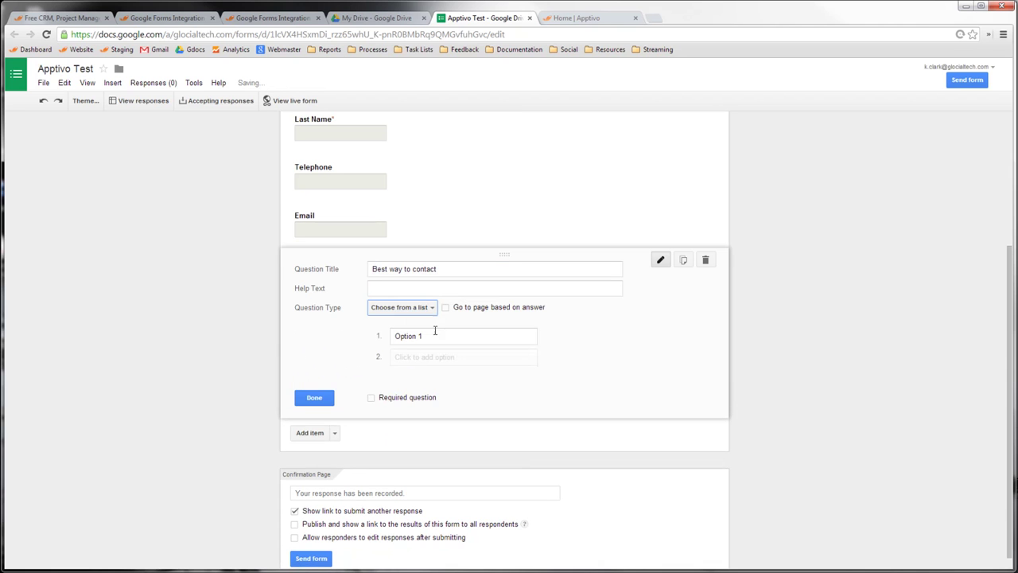
type("Email")
key("Return")
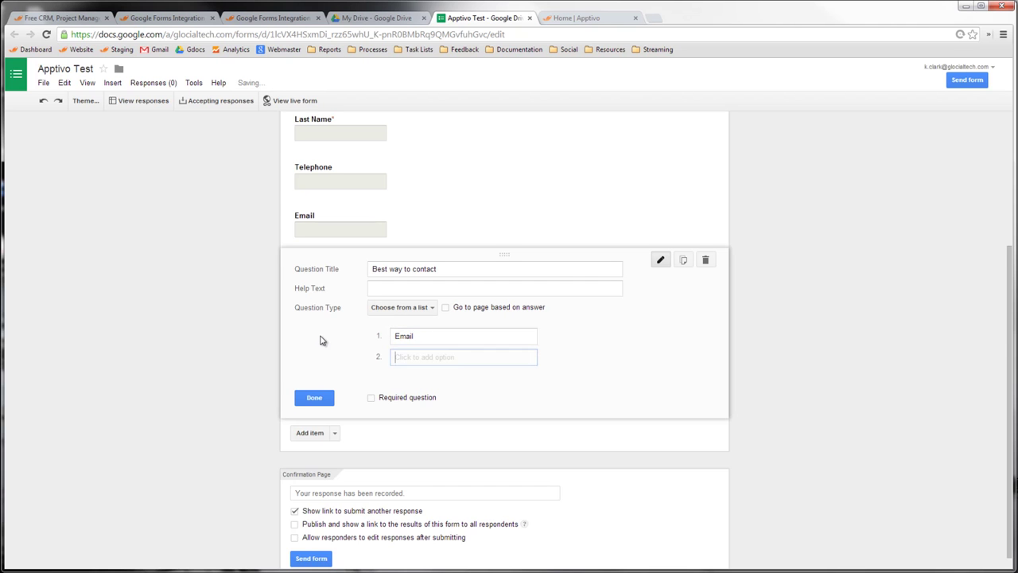
type("Telephone")
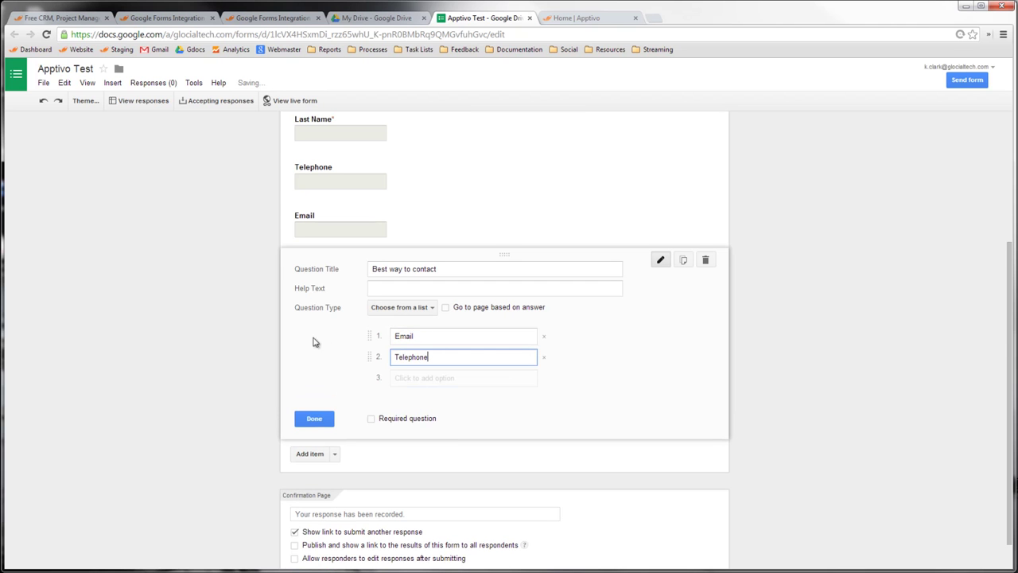
left_click(310, 455)
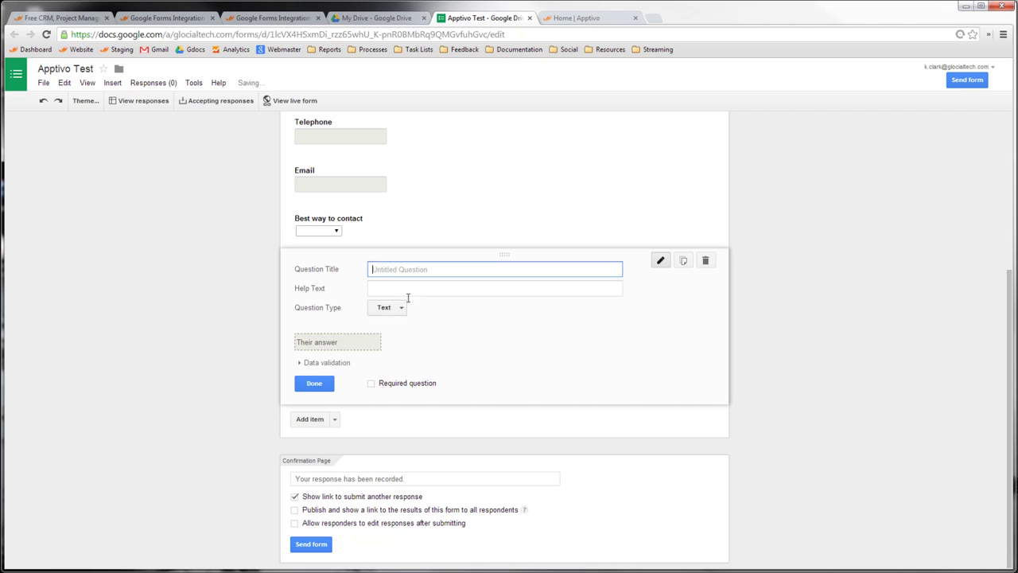
- Add a 'Description' question with a paragraph-text answer
type("Description")
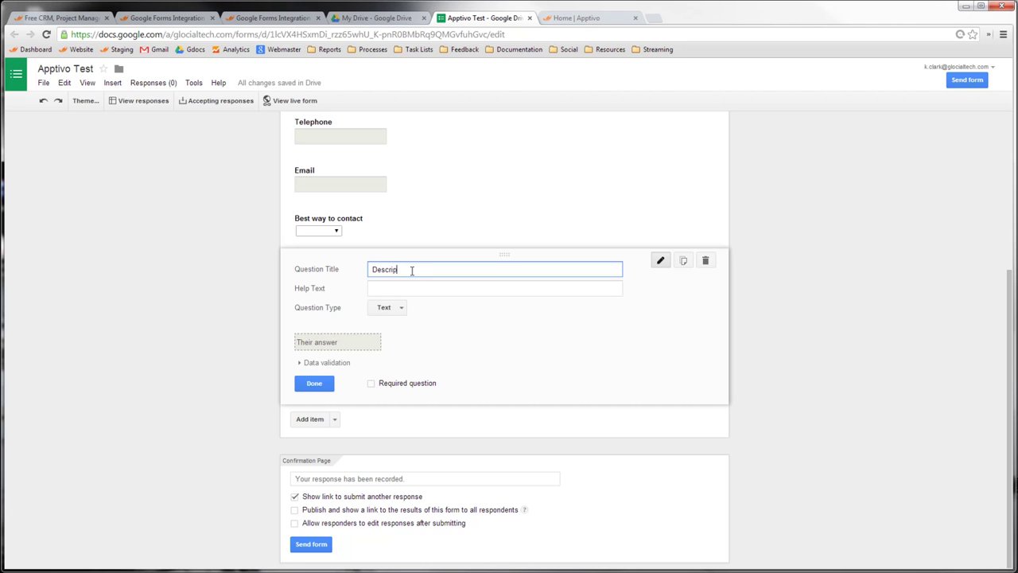
left_click(390, 310)
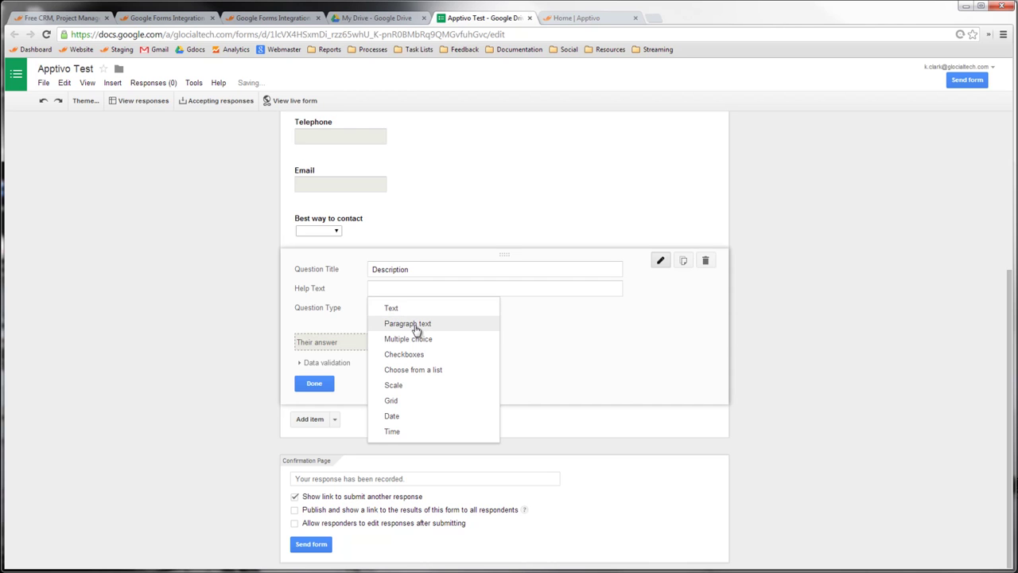
left_click(415, 327)
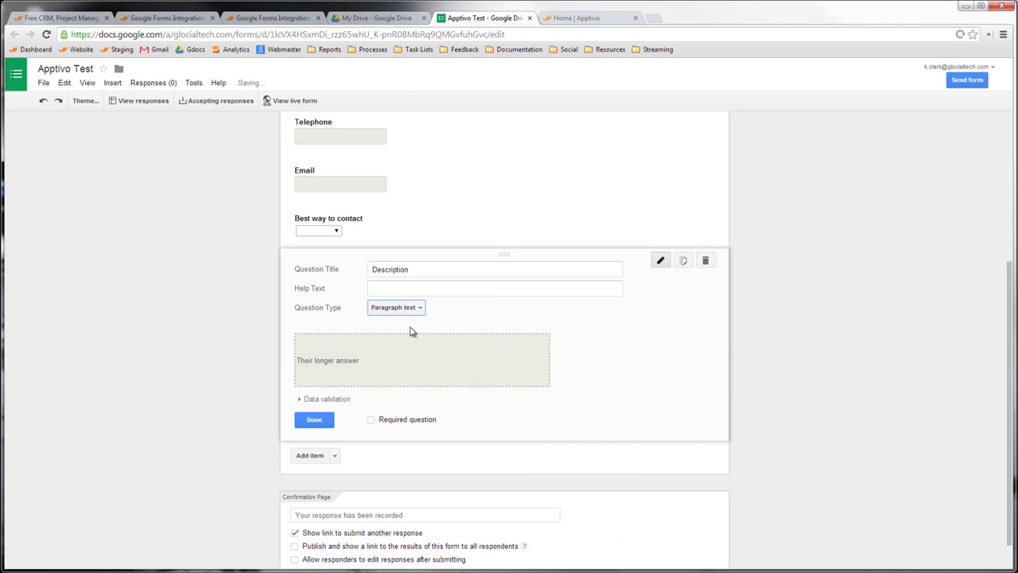
left_click(317, 423)
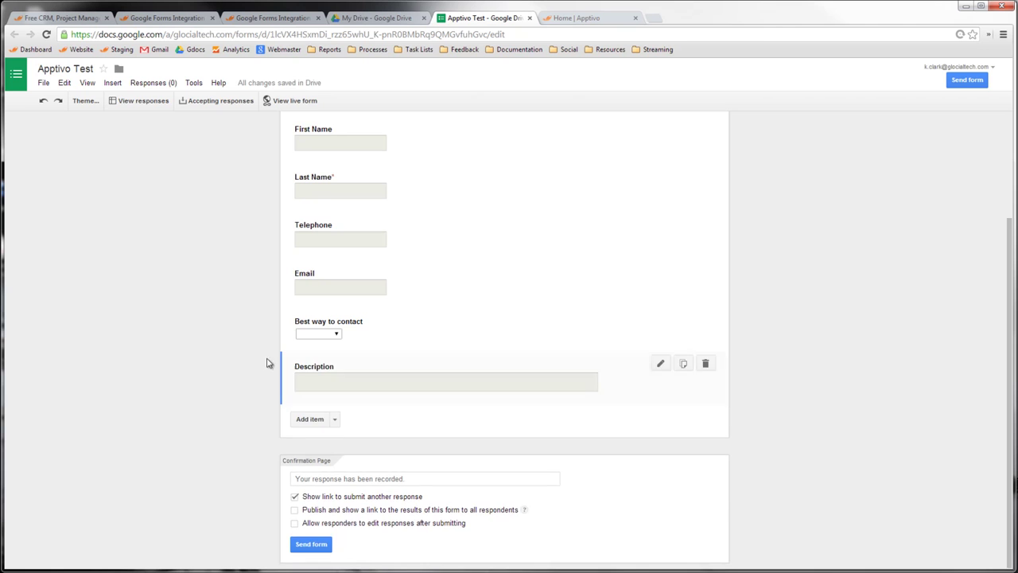
- Scroll up and down the Apptivo Test form to review its questions
scroll(266, 286, "up", 2)
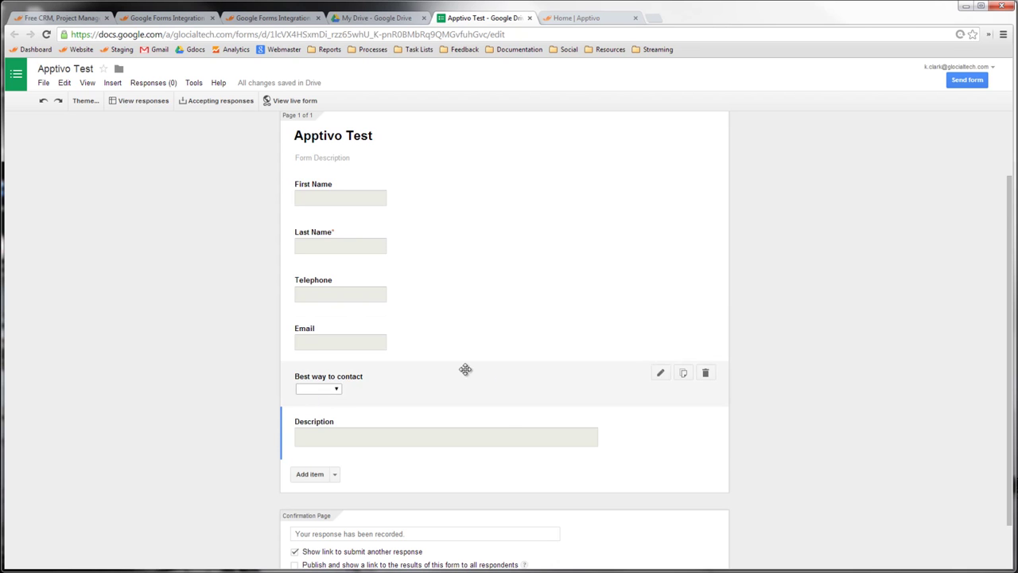
scroll(437, 454, "down", 1)
scroll(325, 423, "up", 1)
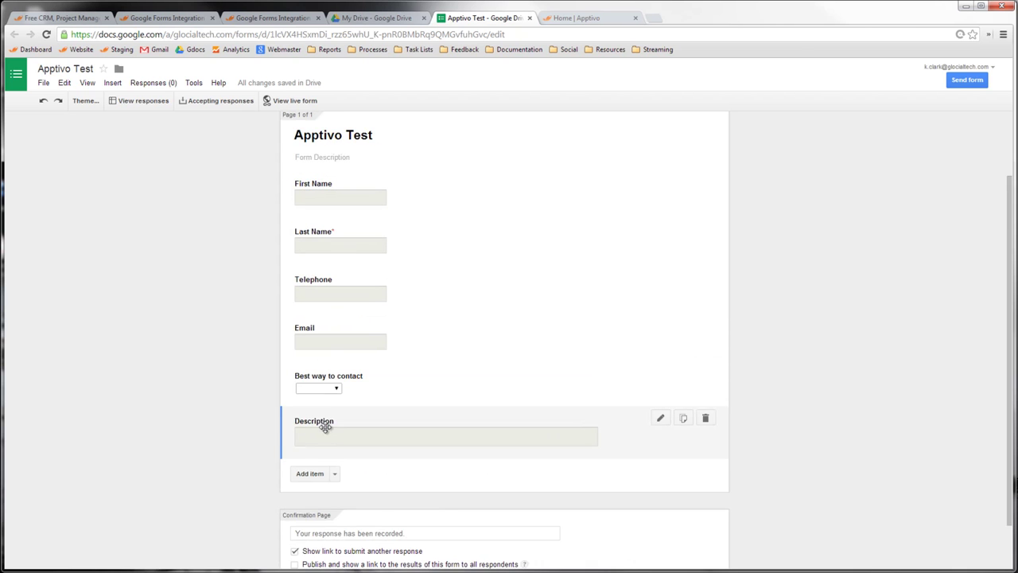
scroll(325, 422, "down", 1)
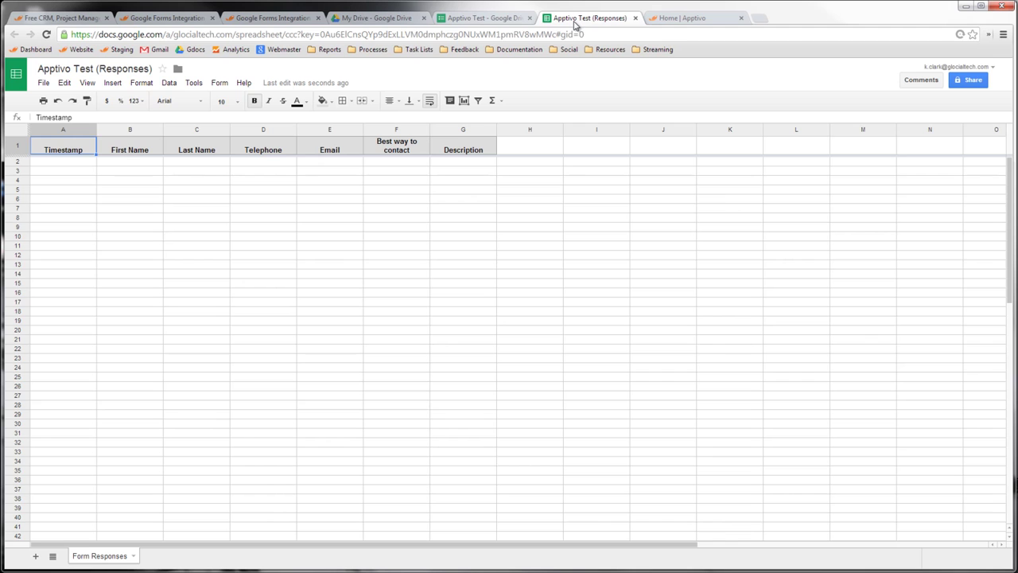
- Compare the form editor with the responses spreadsheet, then go to the Apptivo home page
left_click(508, 19)
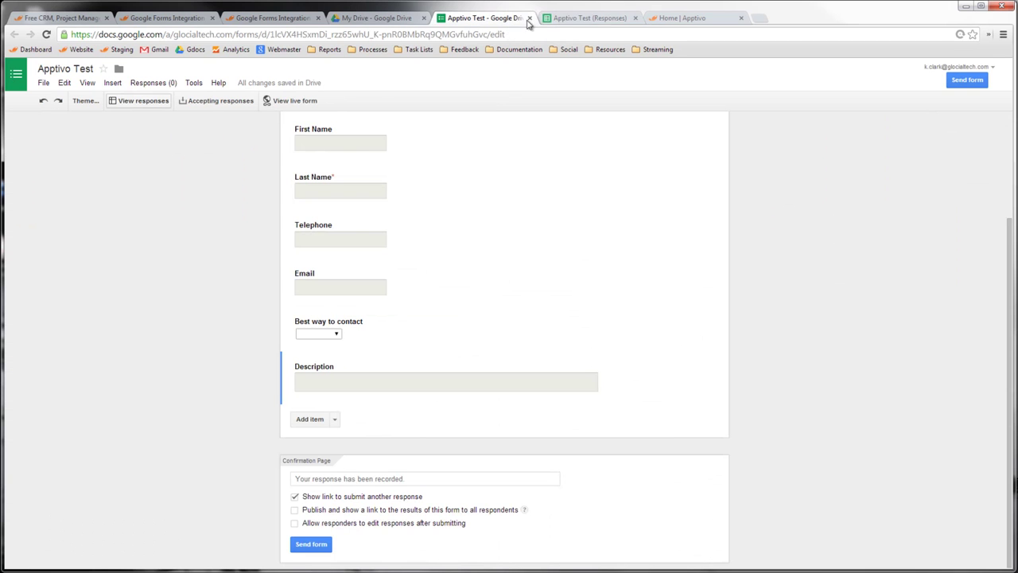
left_click(577, 19)
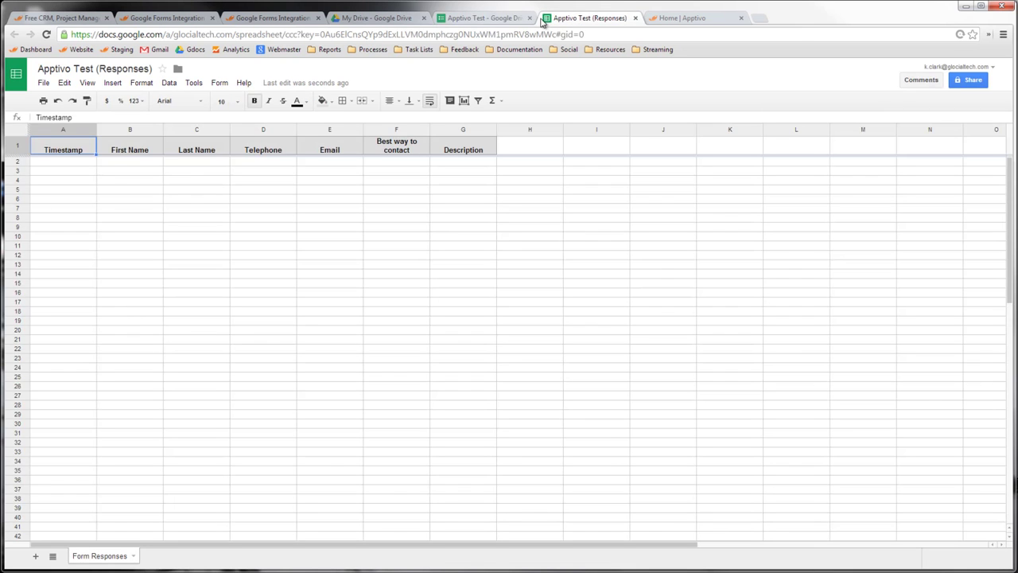
left_click(492, 19)
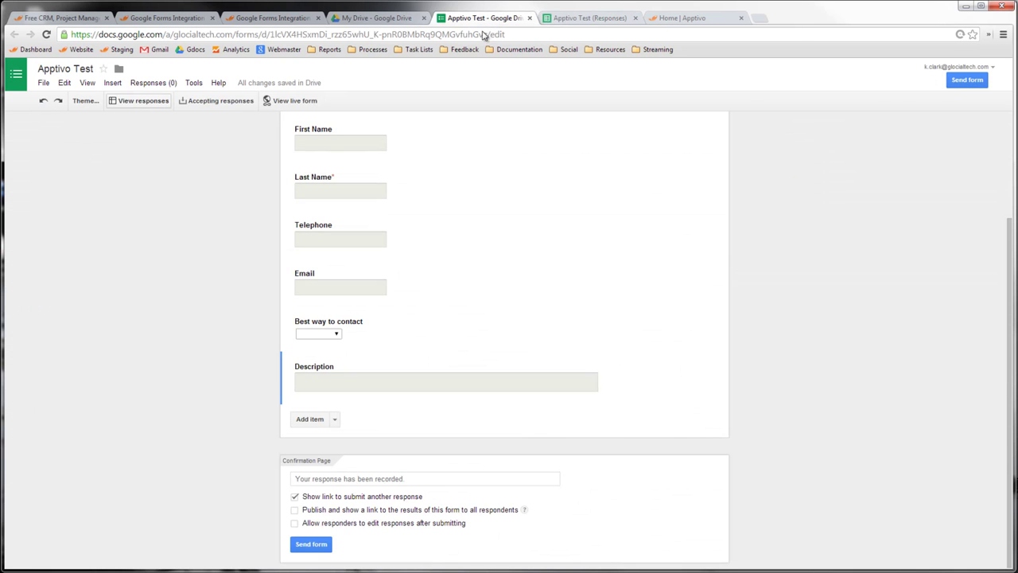
left_click(683, 19)
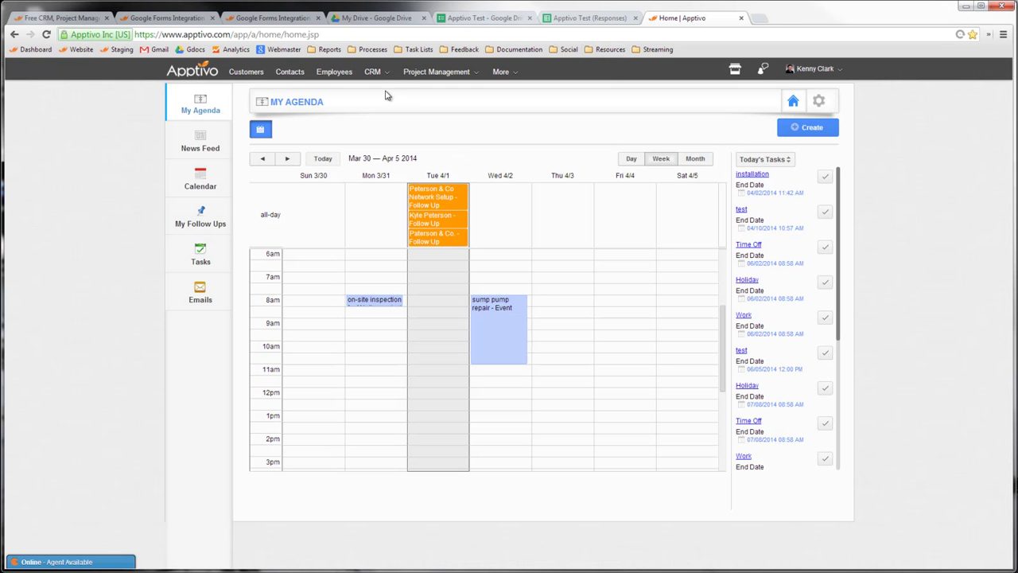
- Open the Leads app from More > CRM and go to its Settings page
left_click(512, 73)
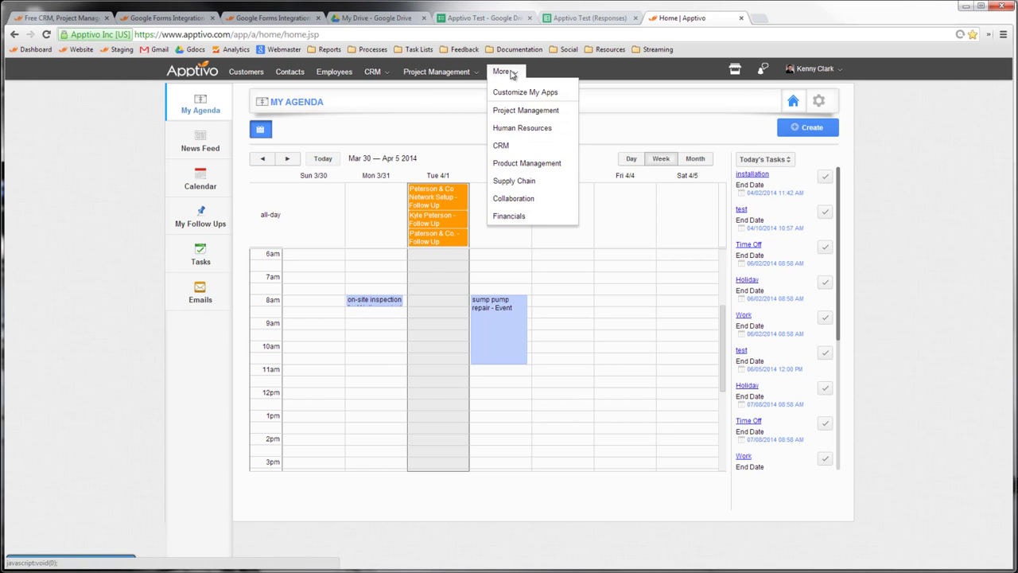
mouse_move(516, 147)
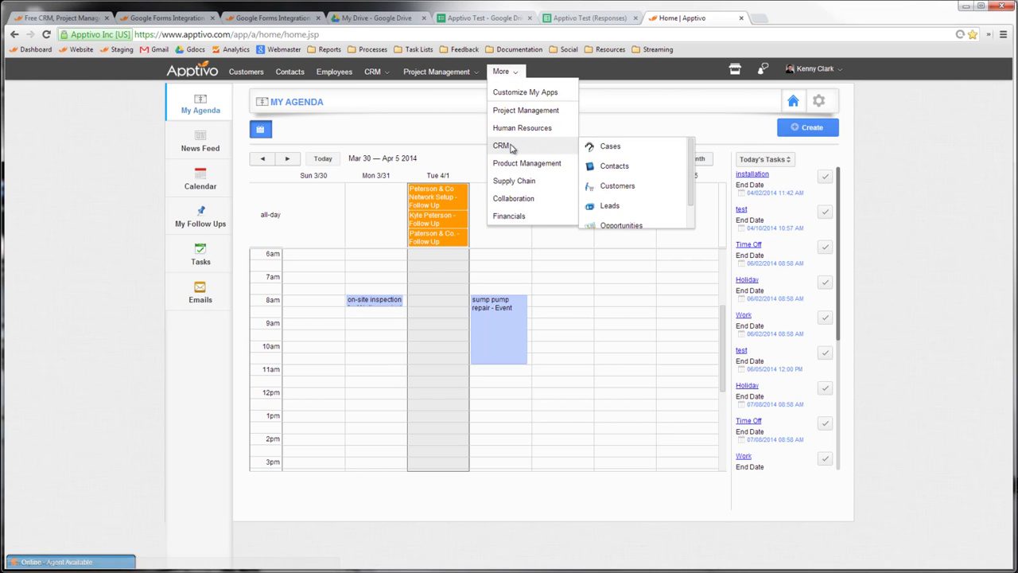
left_click(610, 206)
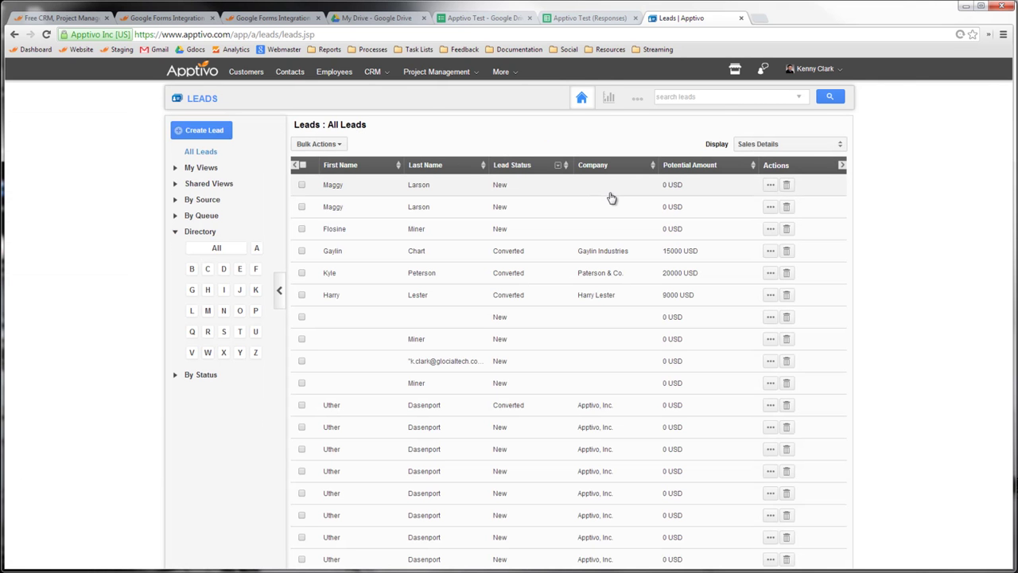
left_click(639, 103)
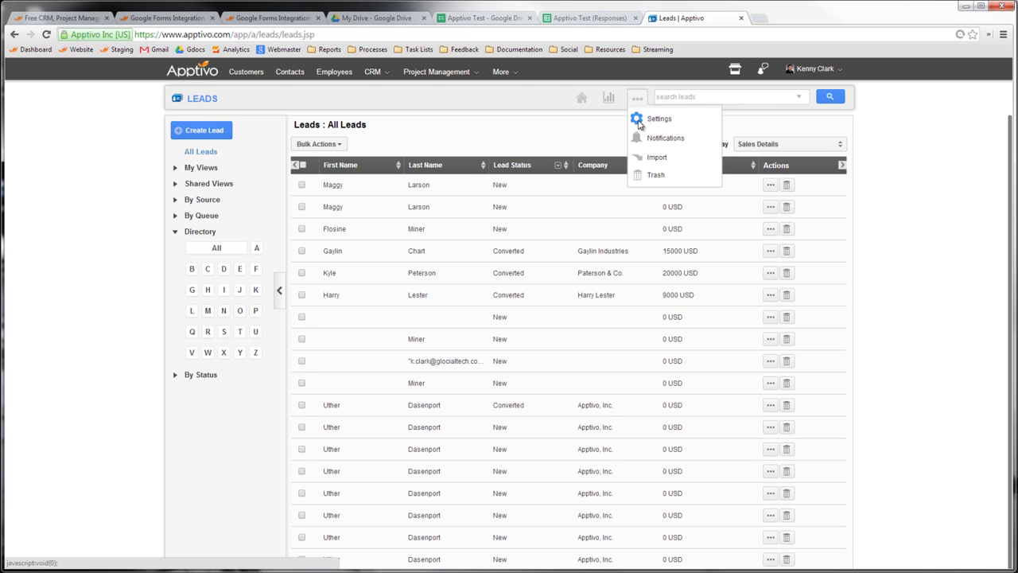
left_click(639, 121)
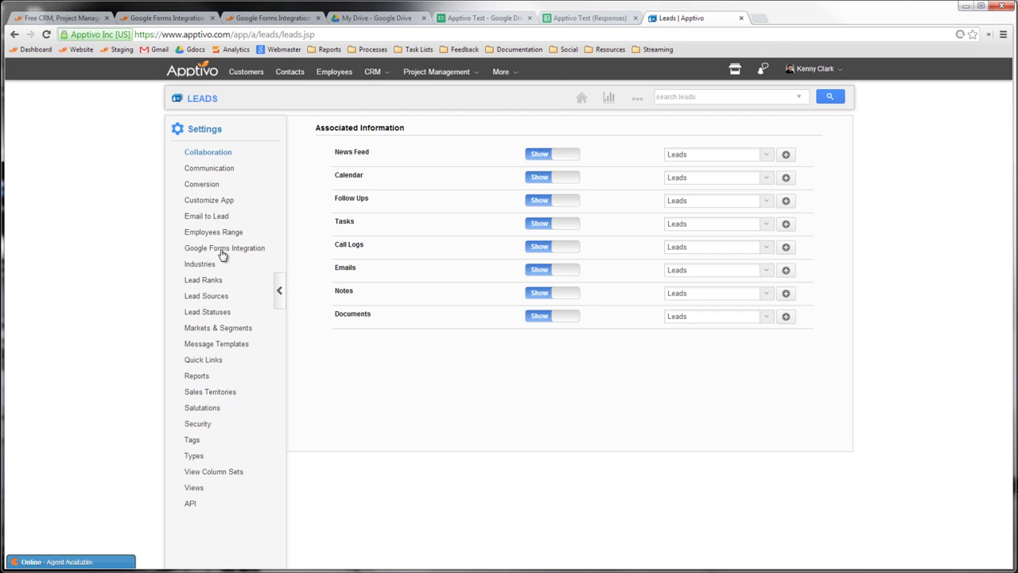
- Open Google Forms Integration in Leads settings and copy its onSubmit script to the clipboard
left_click(223, 251)
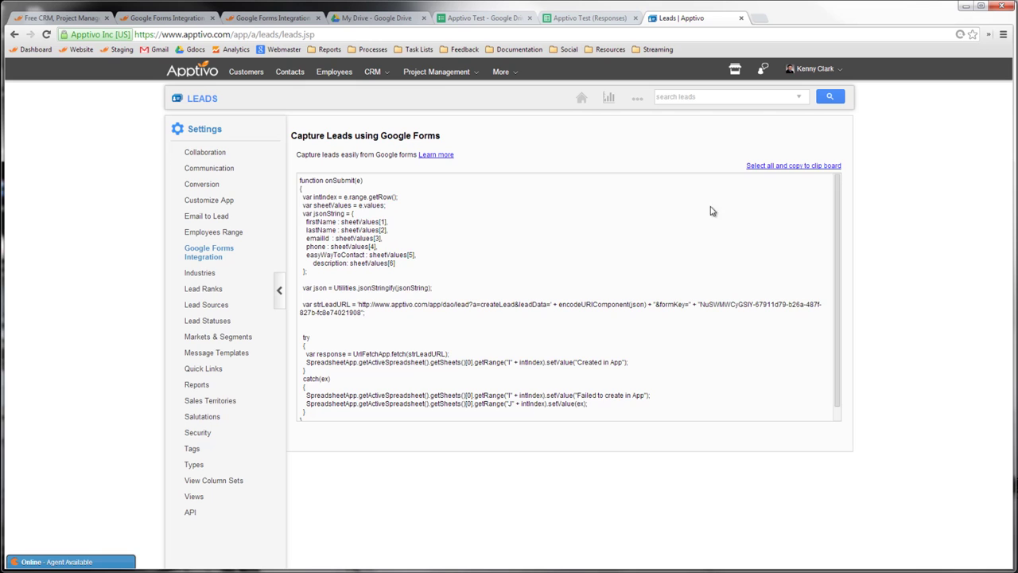
left_click(760, 167)
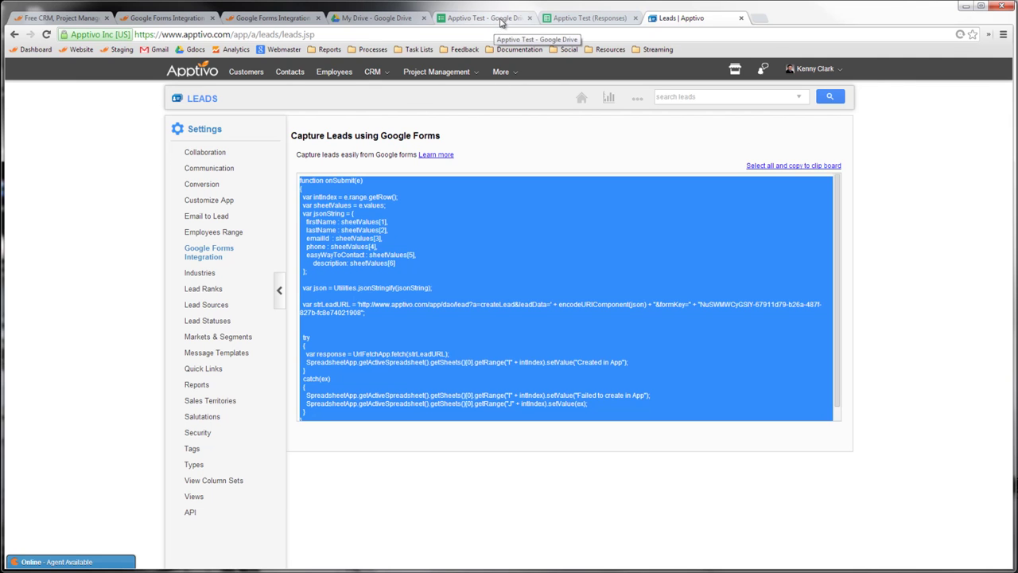
- Return to the Apptivo Test form editor and open the Tools menu
left_click(501, 19)
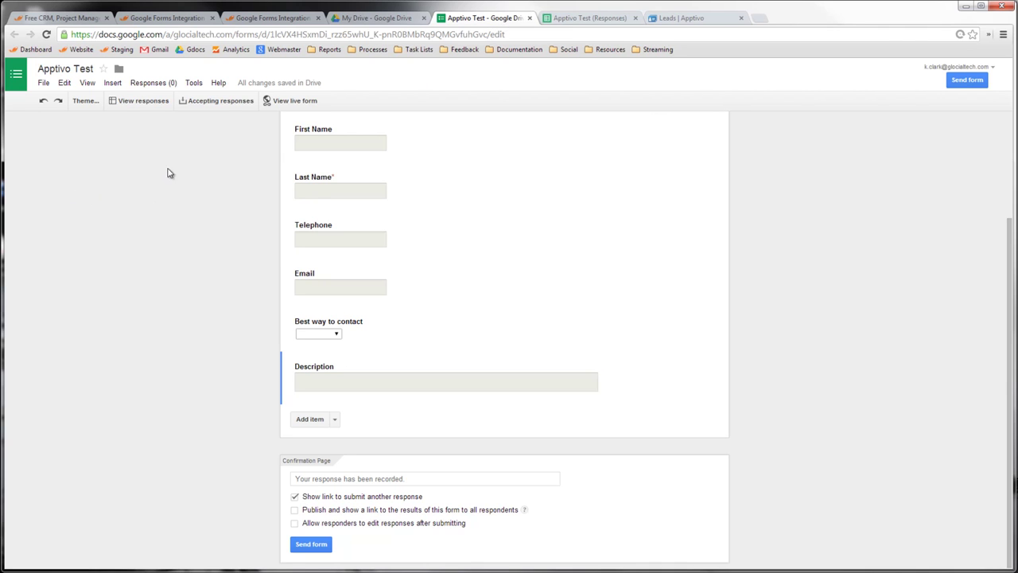
left_click(194, 83)
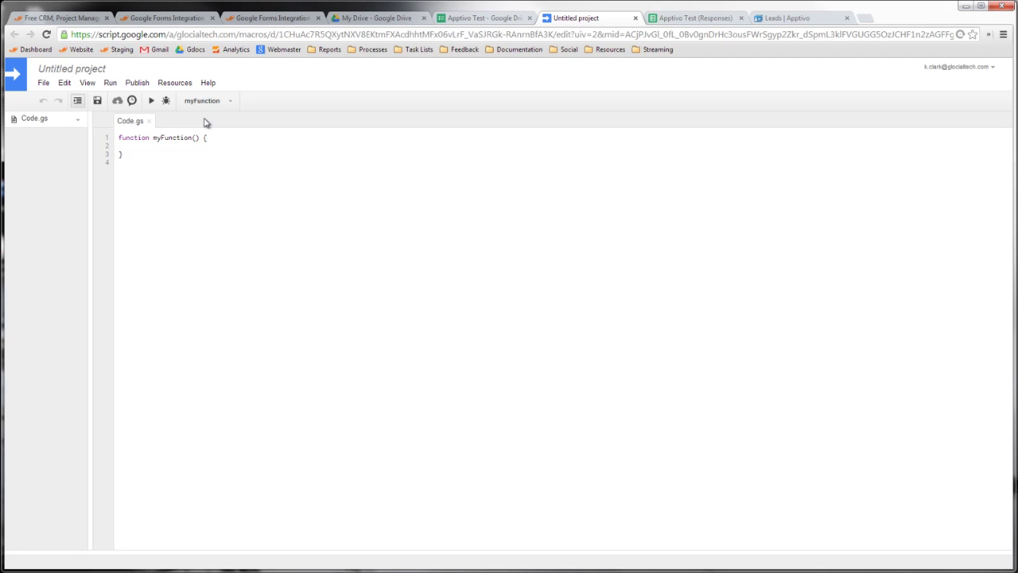
- Rename the untitled script project to 'Apptivo Test'
left_click(76, 70)
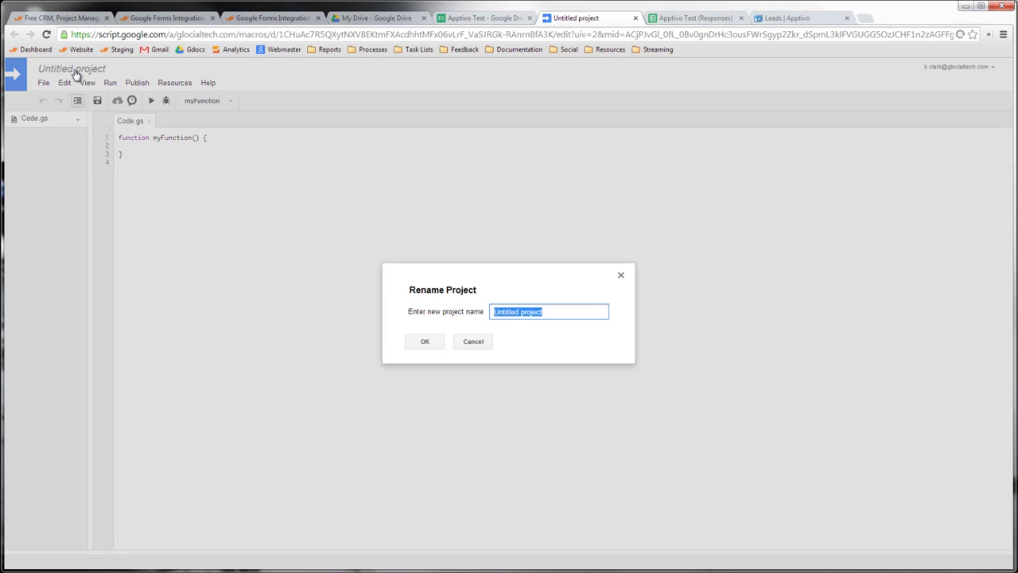
type("Apptivo Test")
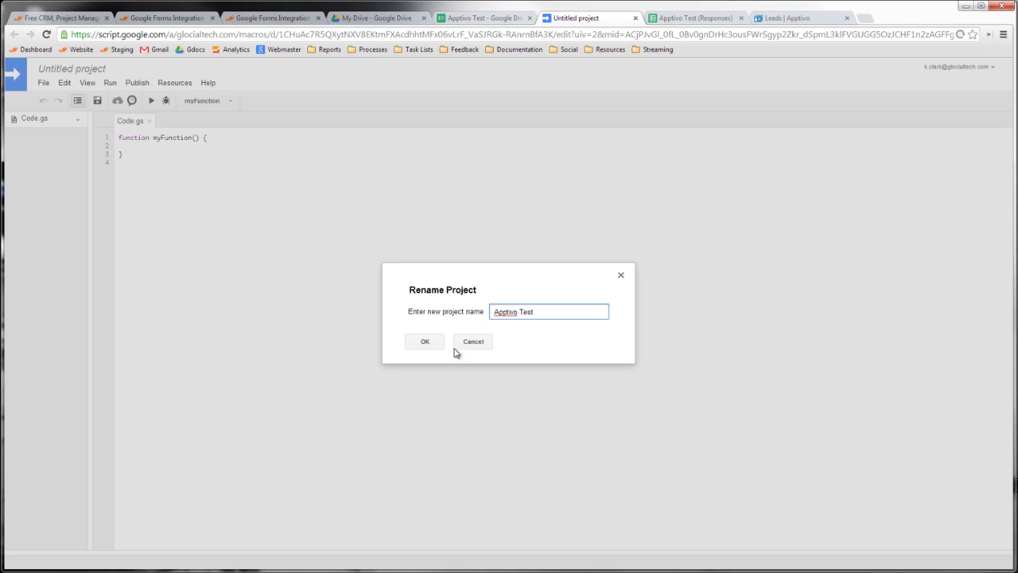
left_click(440, 346)
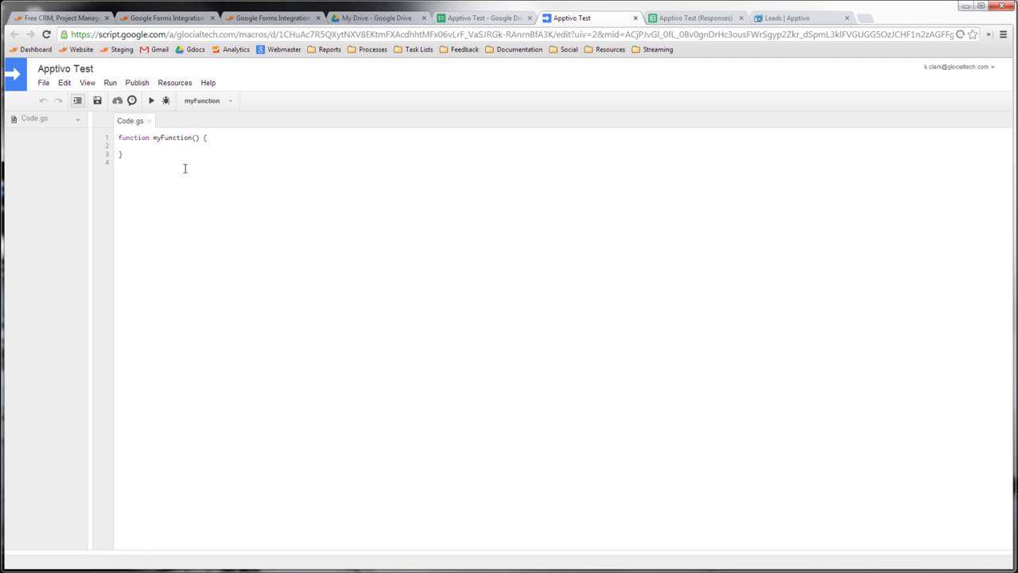
- Replace the starter myFunction in Code.gs with the copied onSubmit lead script
left_click_drag(184, 169, 98, 141)
key("Delete")
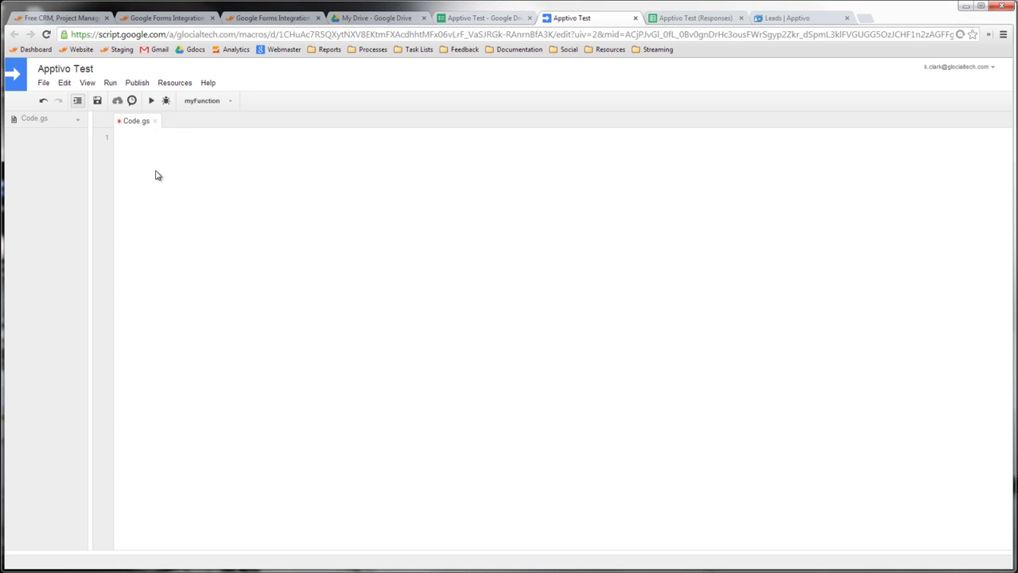
key("ctrl+v")
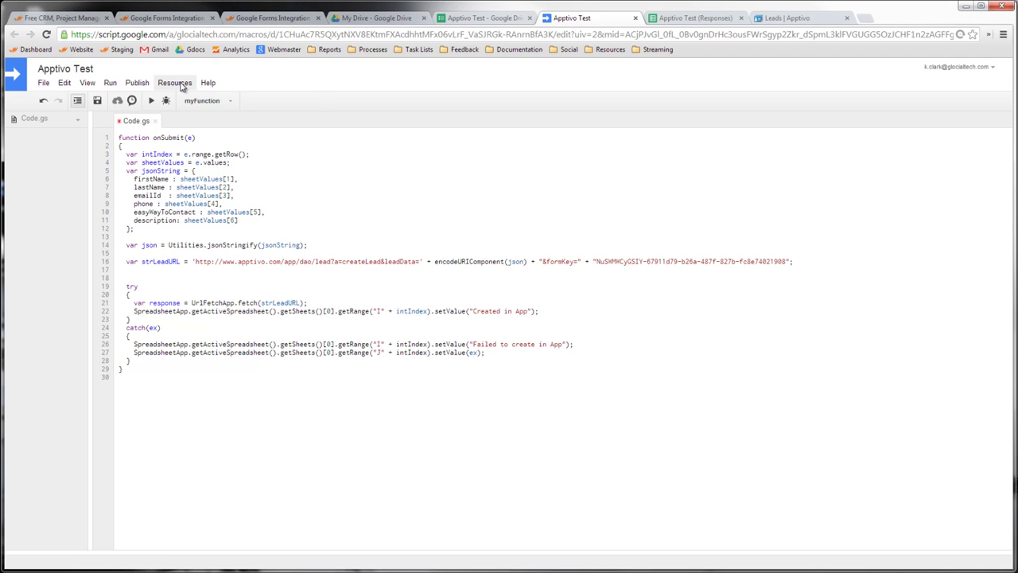
- Add an onSubmit trigger From form / On form submit, save it, and accept the authorization
left_click(183, 87)
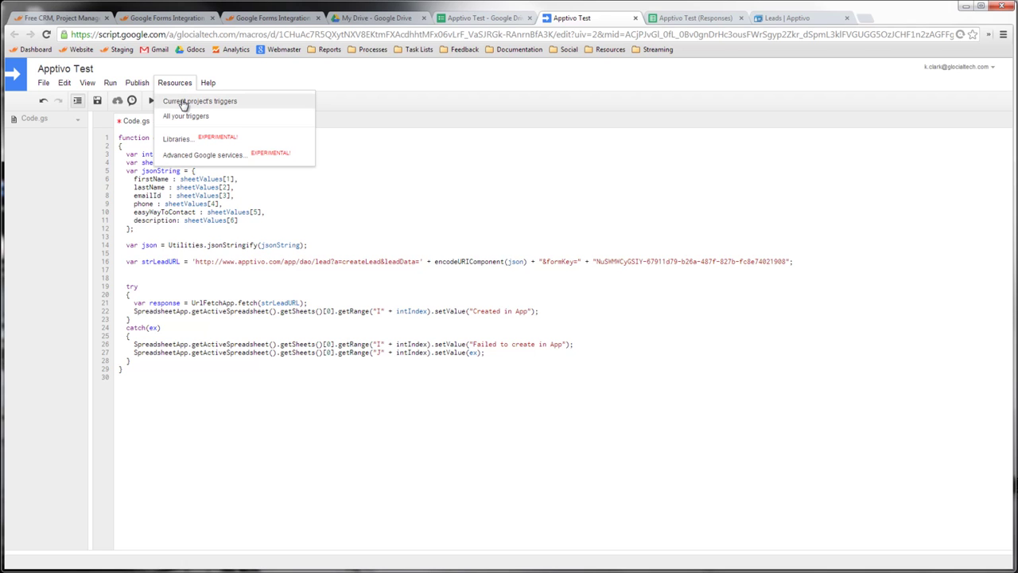
left_click(183, 102)
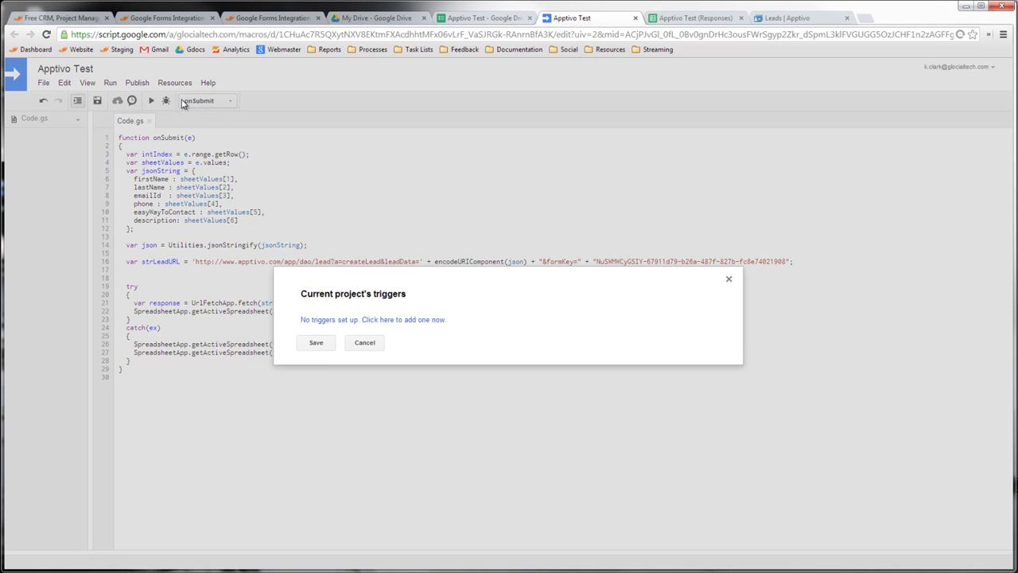
left_click(330, 321)
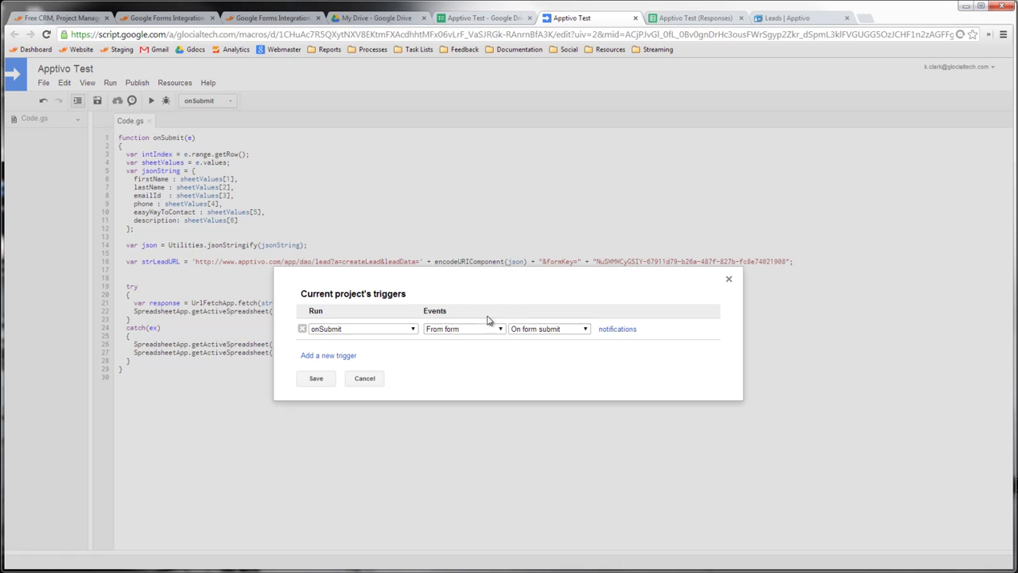
left_click(548, 329)
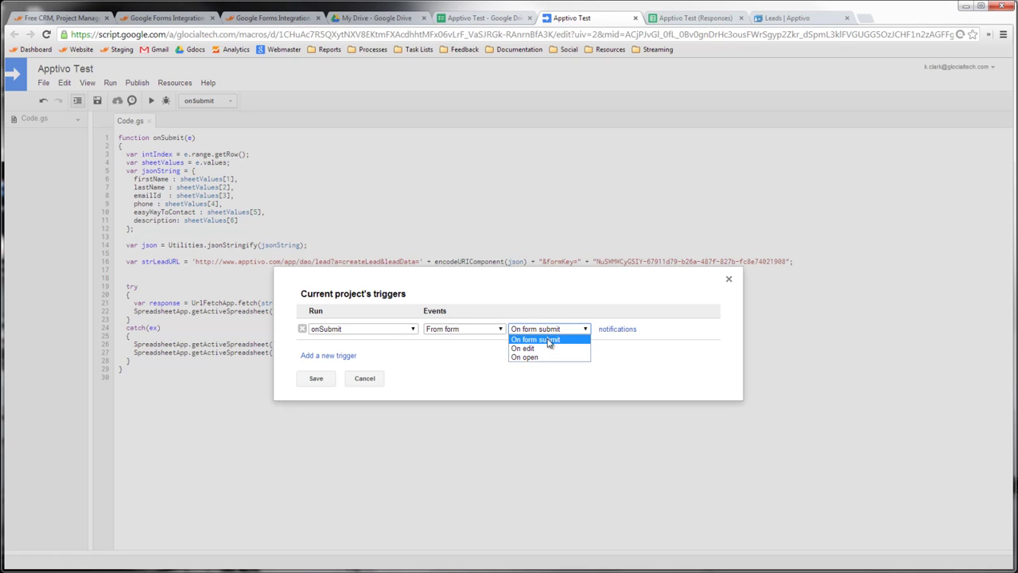
left_click(544, 342)
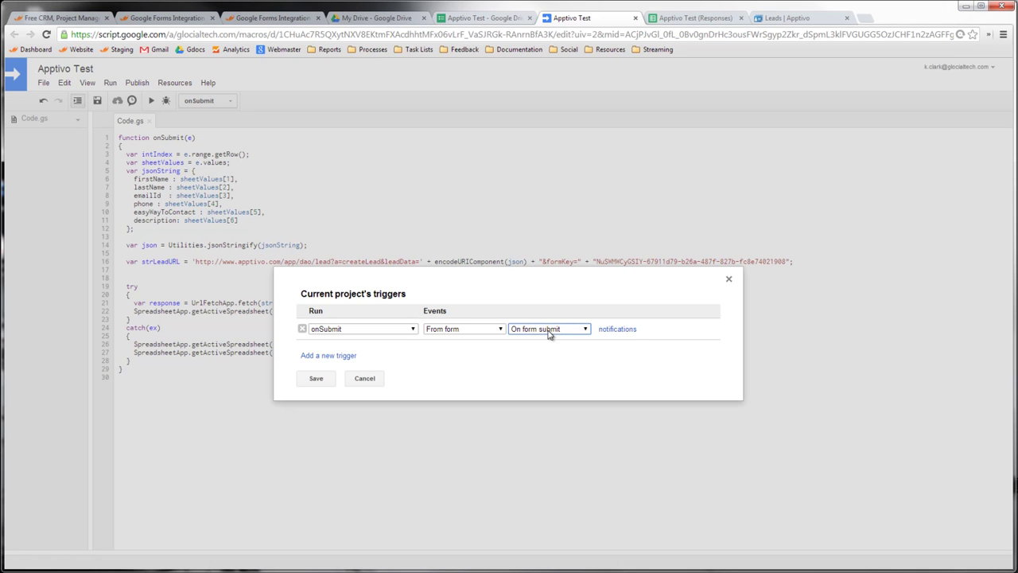
left_click(315, 379)
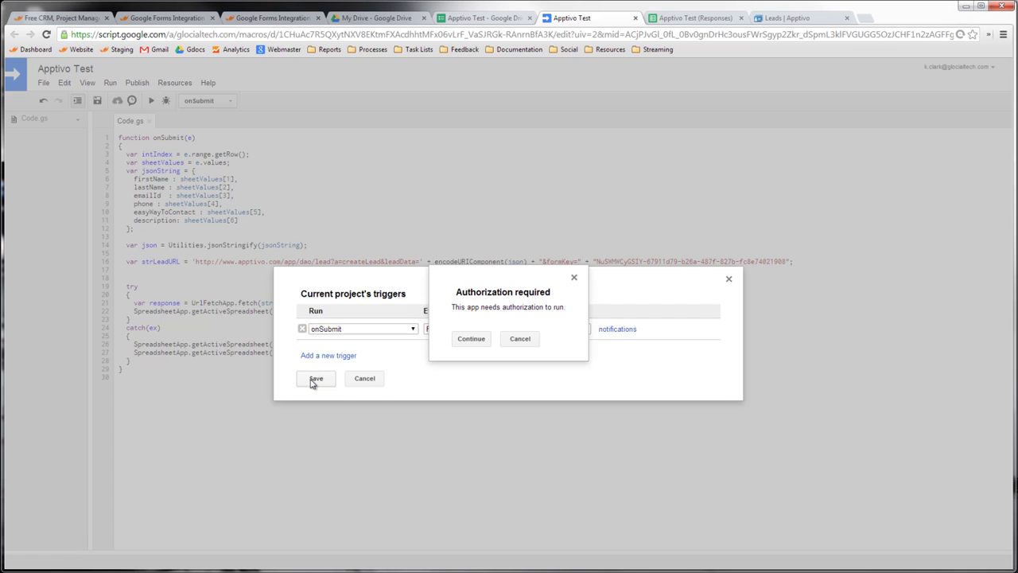
left_click(472, 340)
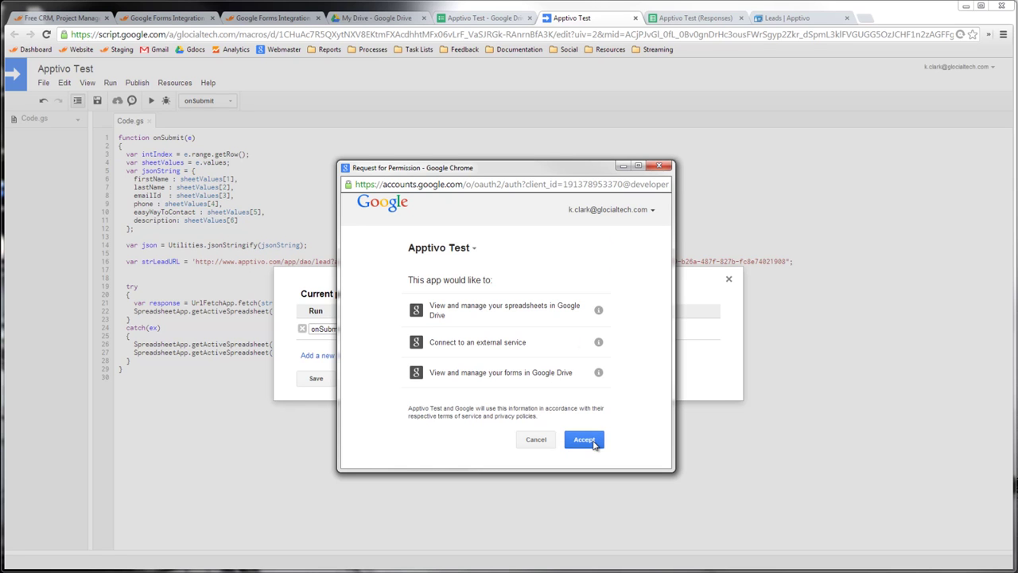
left_click(592, 444)
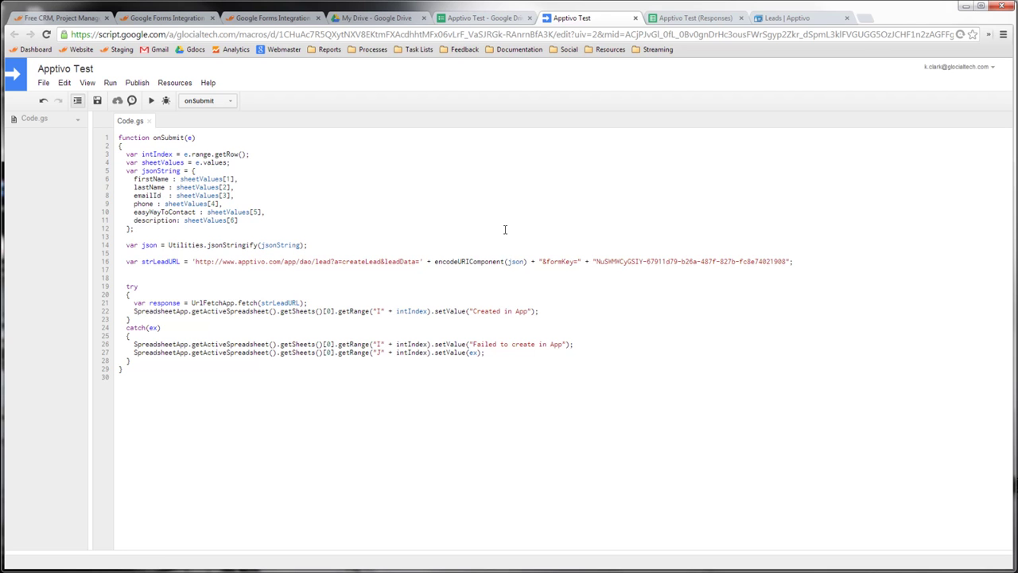
- Close the form's script and start a blank script project from the Apptivo Test (Responses) spreadsheet
left_click(634, 18)
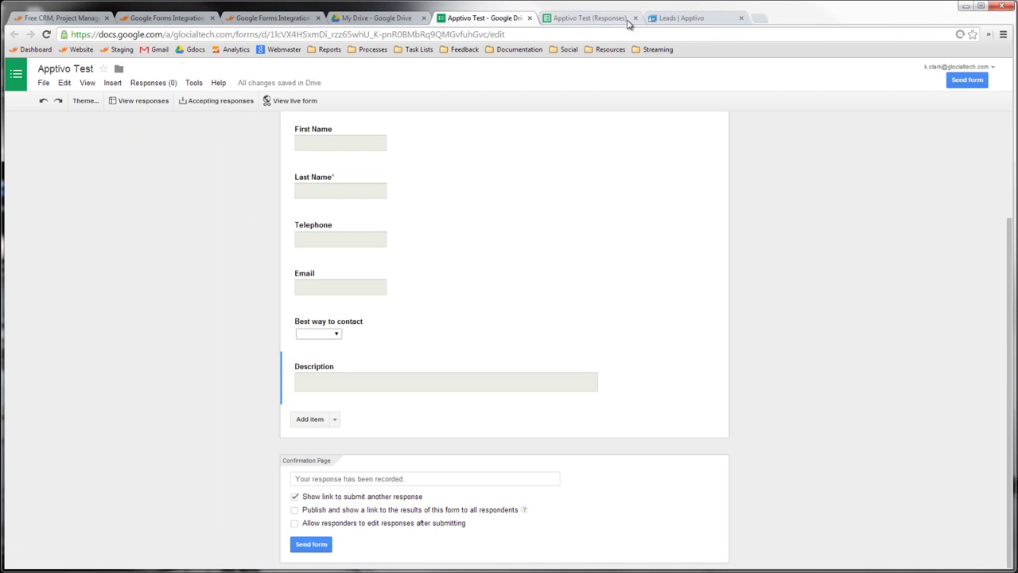
left_click(580, 19)
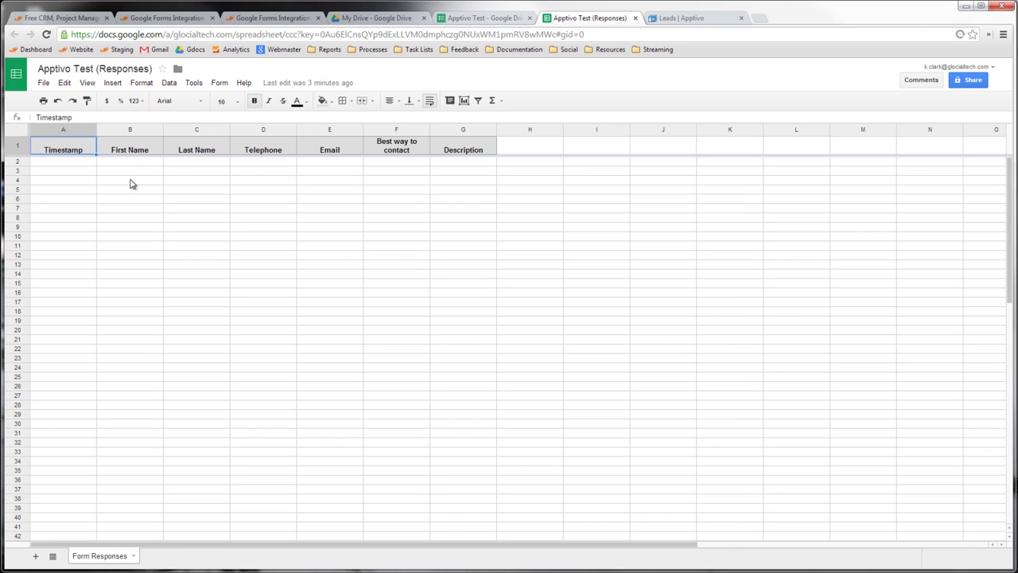
left_click(192, 84)
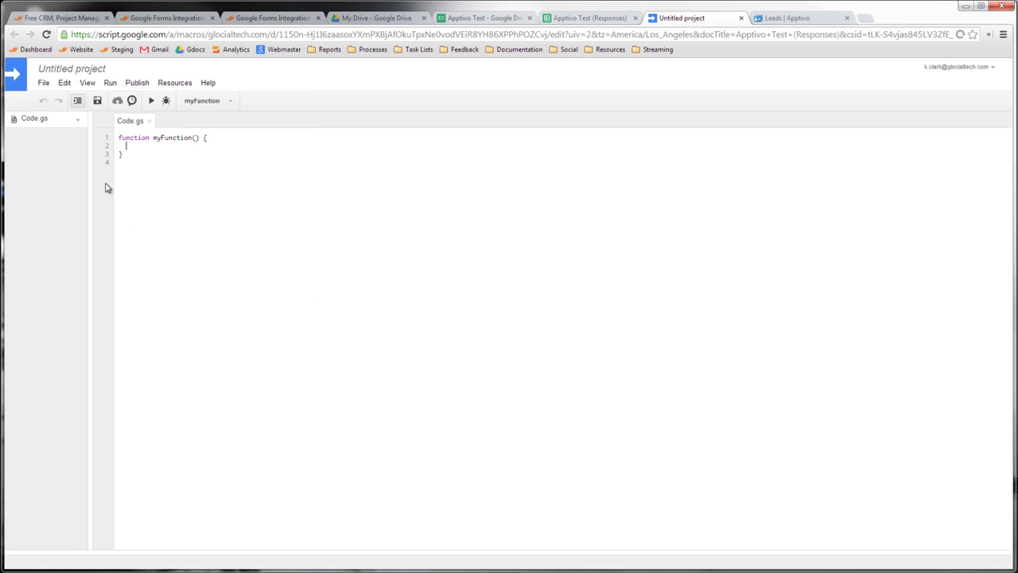
- Rename the untitled script project to 'Apptivo Test'
left_click(71, 70)
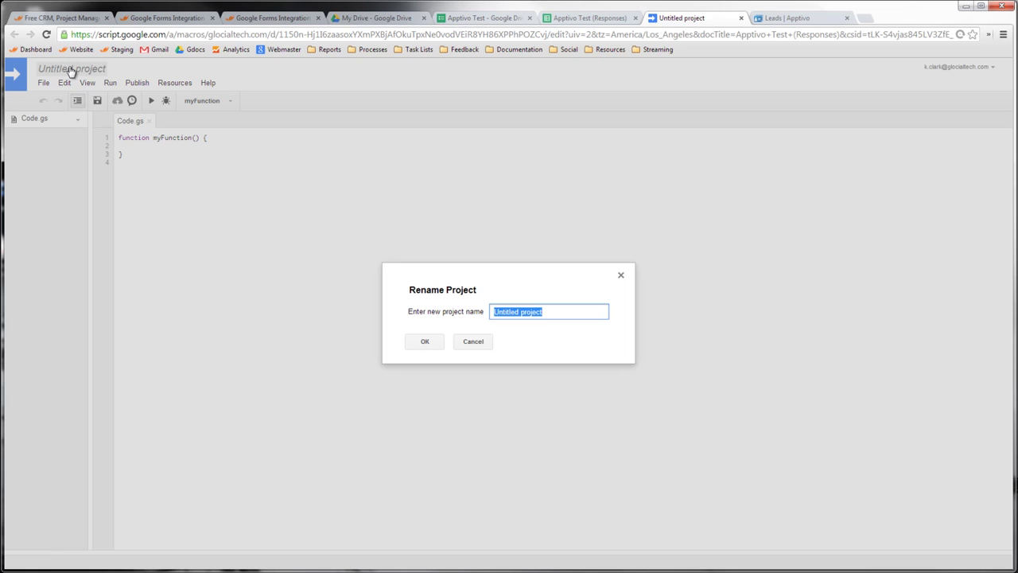
type("Apptivo Test")
left_click(437, 346)
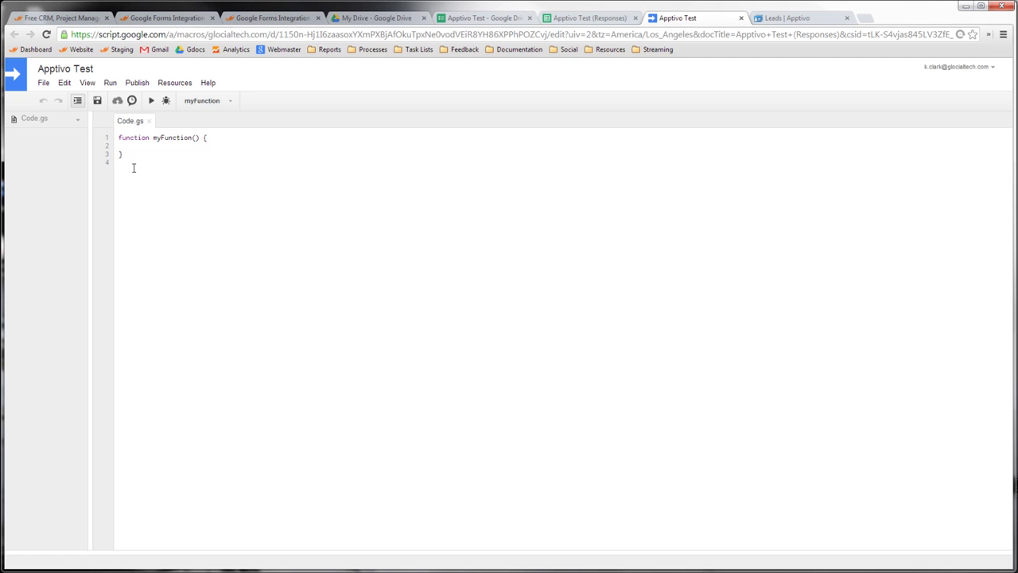
- Replace the default myFunction code in Code.gs with the pasted onSubmit lead script
left_click_drag(133, 167, 106, 138)
key("BackSpace")
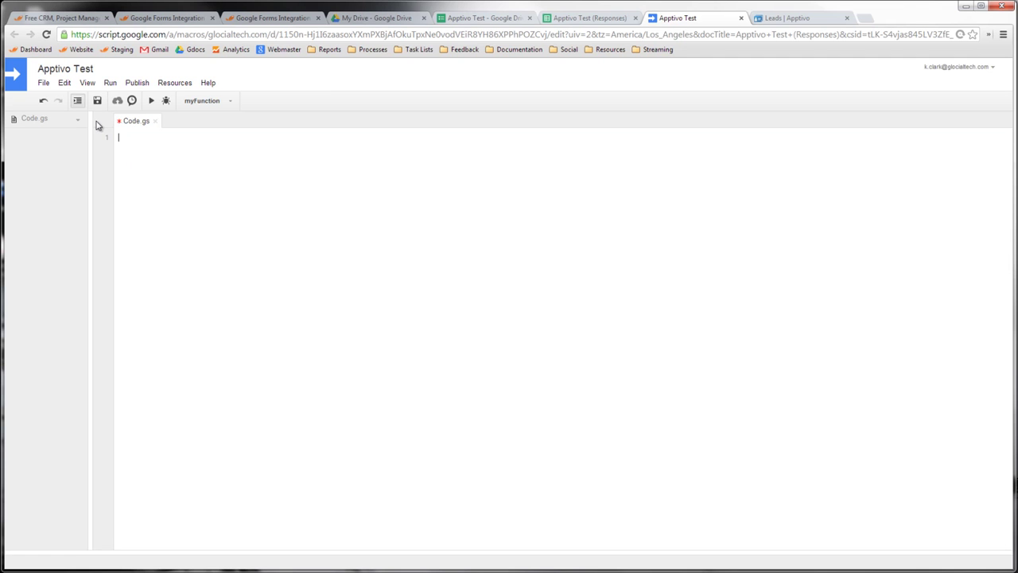
key("ctrl+v")
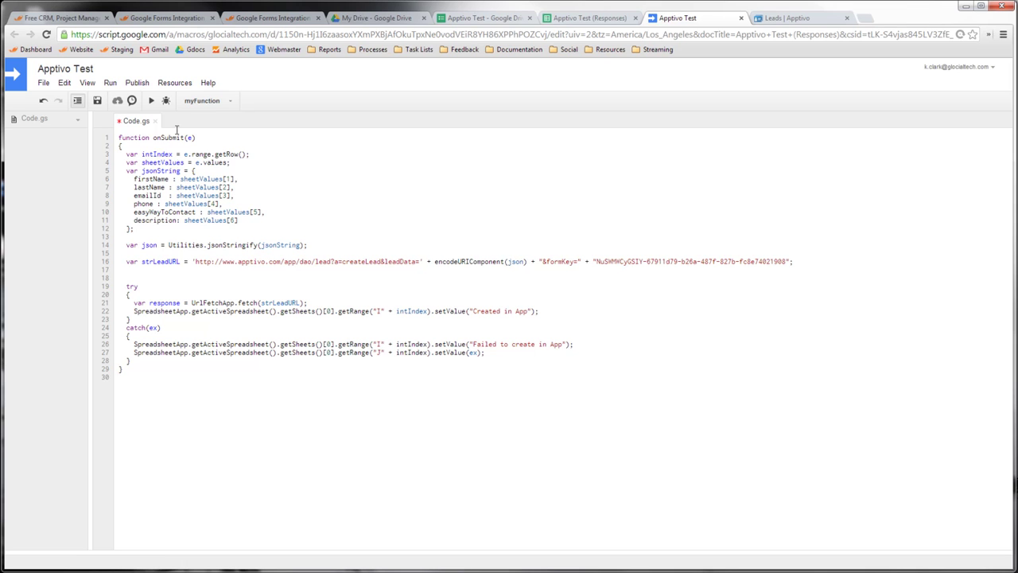
left_click(171, 86)
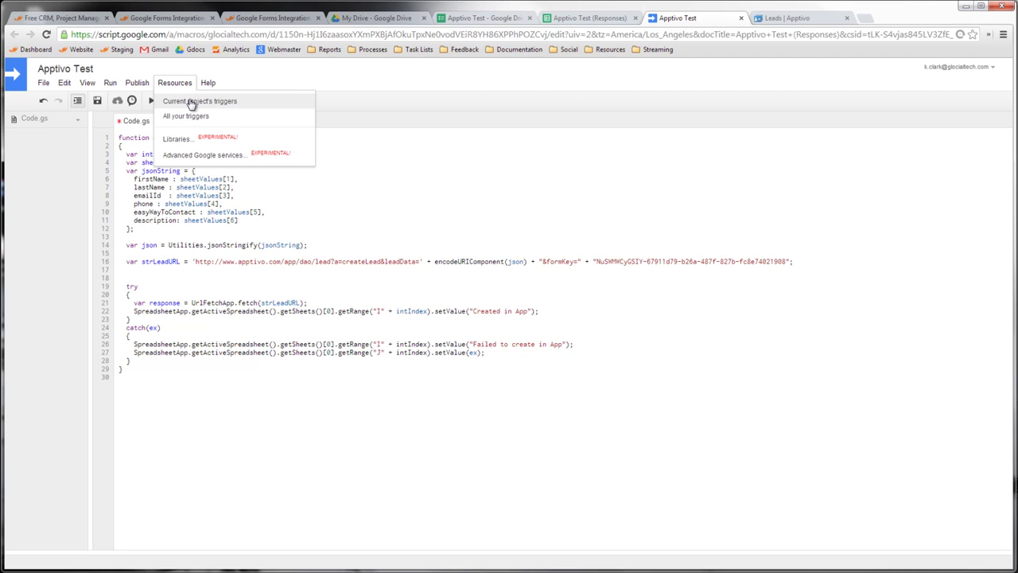
- Add an onSubmit trigger From spreadsheet / On form submit, save it, and accept the permissions
left_click(191, 102)
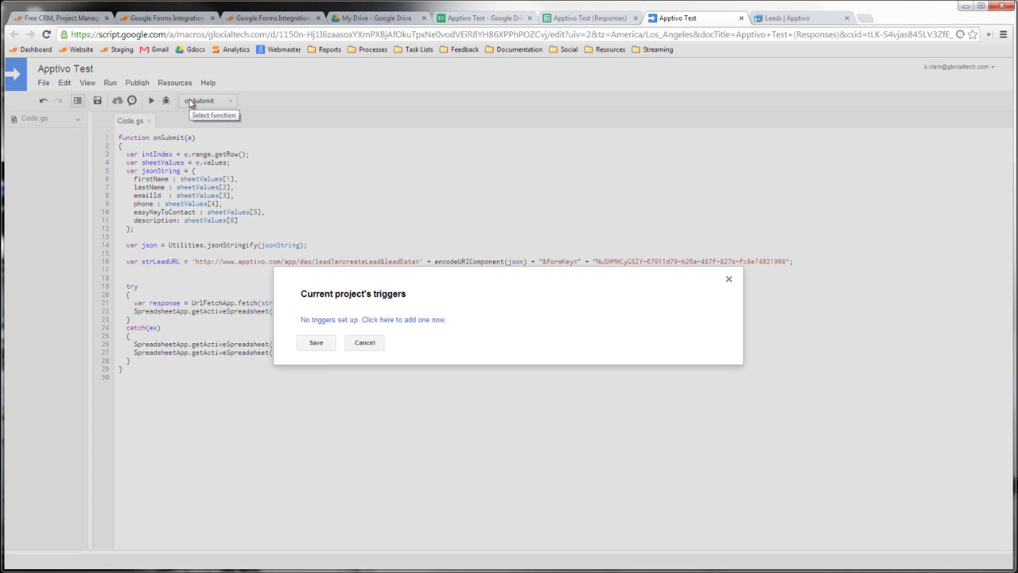
left_click(350, 319)
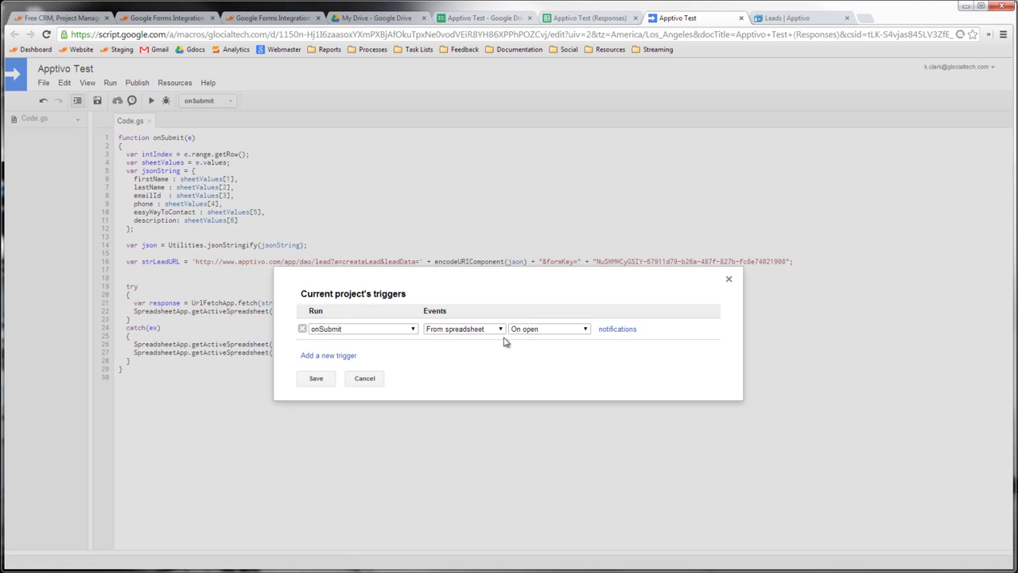
left_click(531, 333)
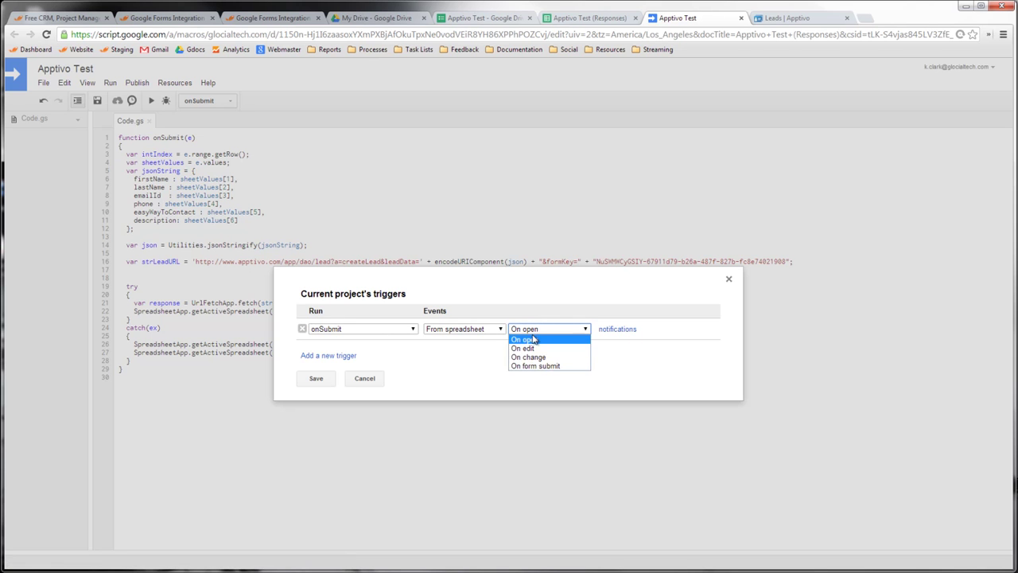
left_click(539, 366)
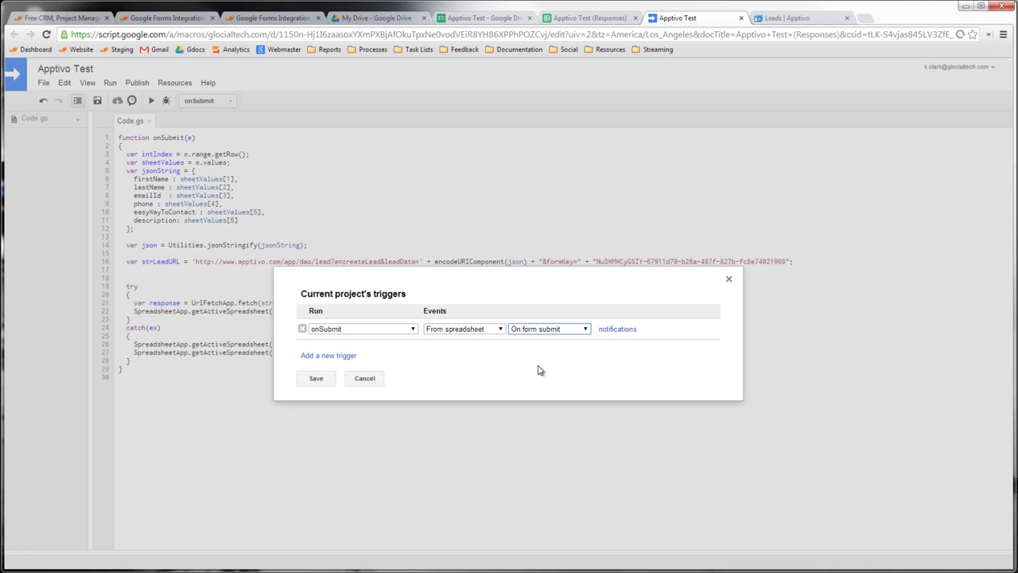
left_click(314, 379)
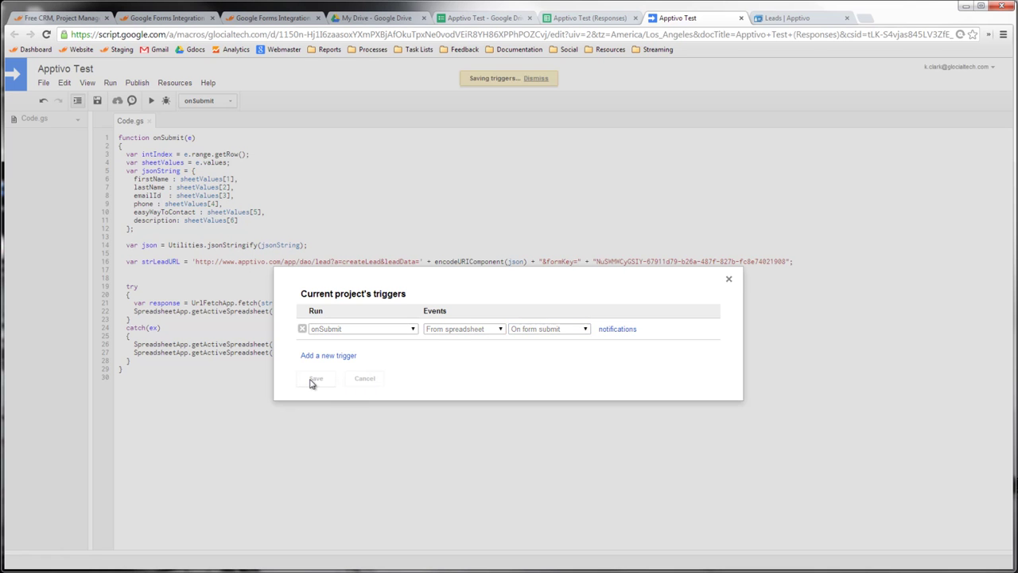
left_click(471, 339)
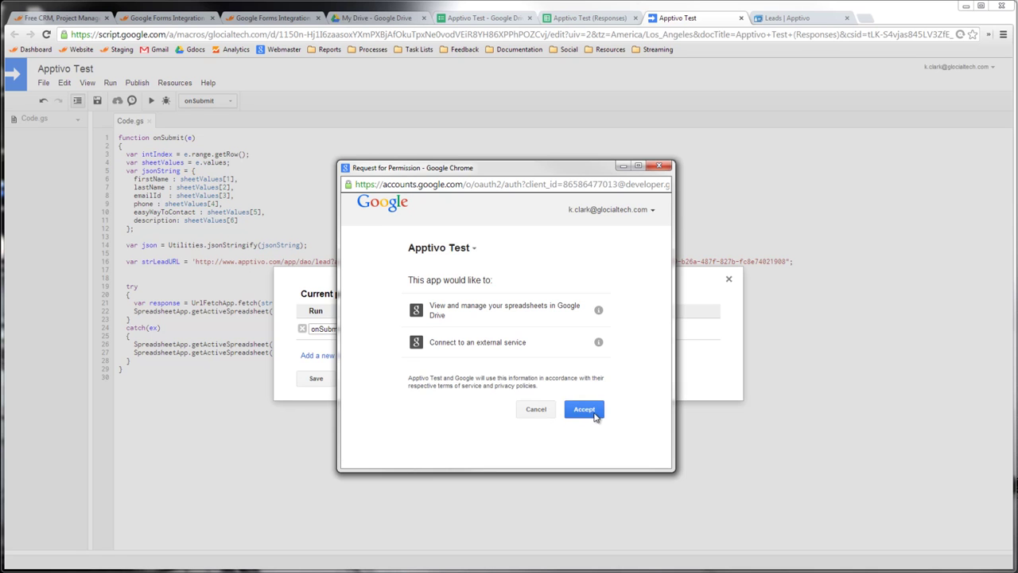
left_click(594, 415)
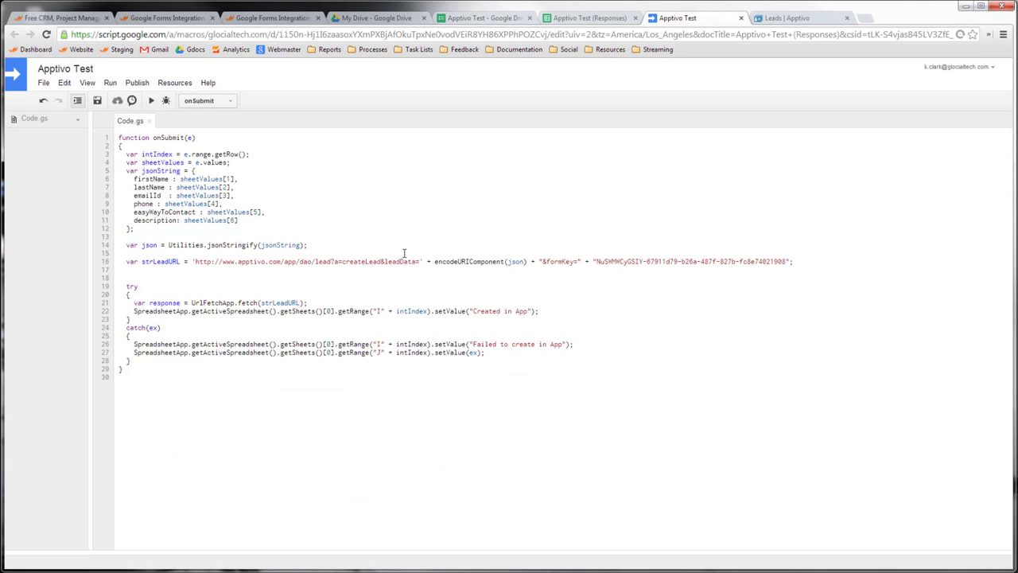
- Close the script project and open the live Apptivo Test form from the form editor
left_click(742, 18)
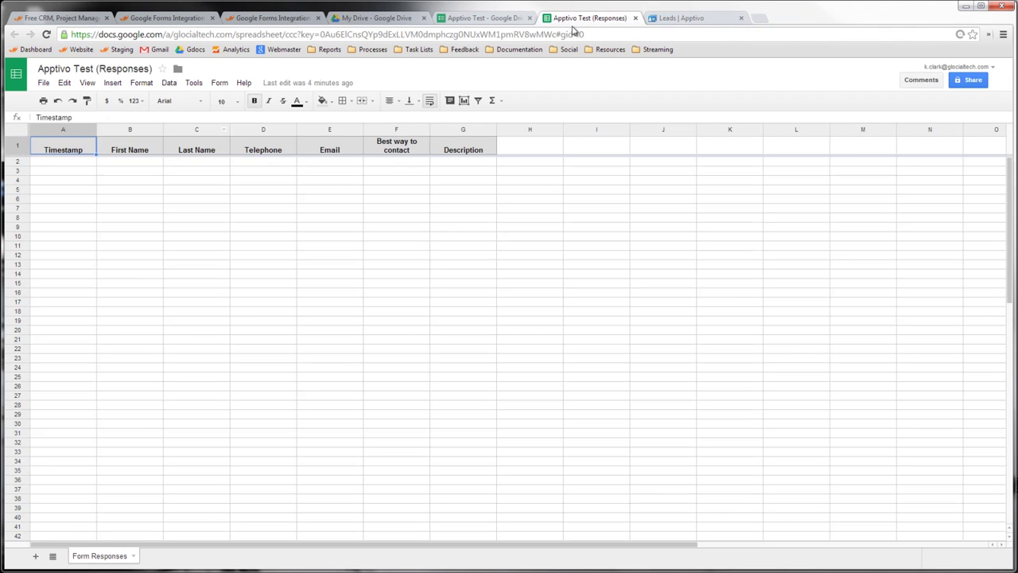
left_click(507, 19)
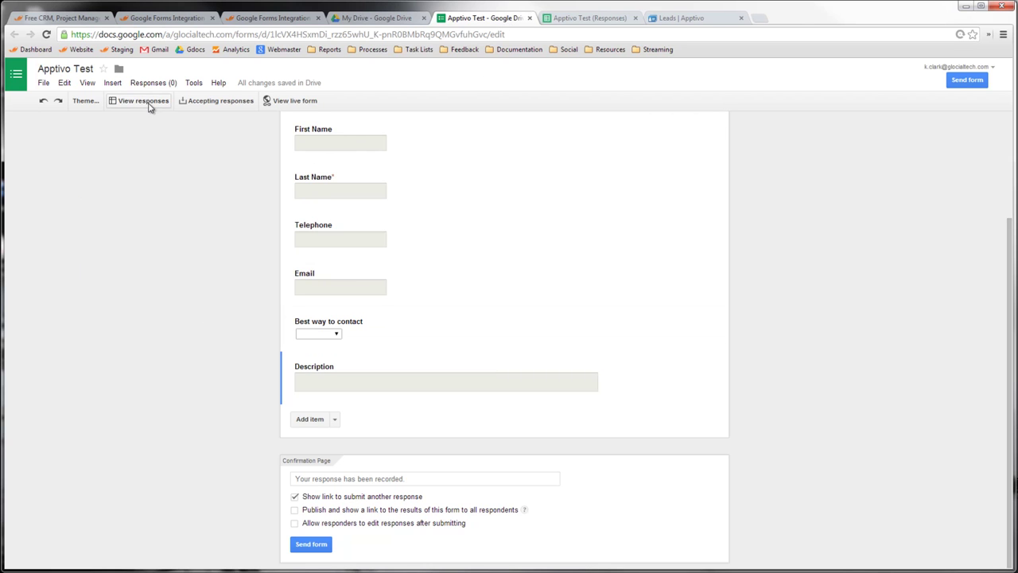
left_click(276, 102)
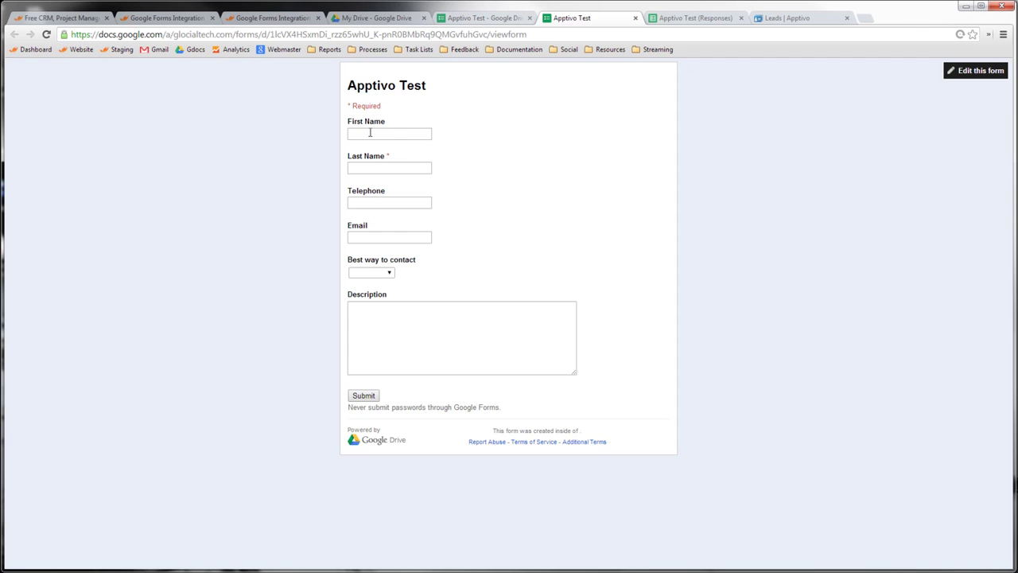
- Fill in the test contact's first name, last name, telephone number and e-mail address
left_click(369, 133)
type("Todd")
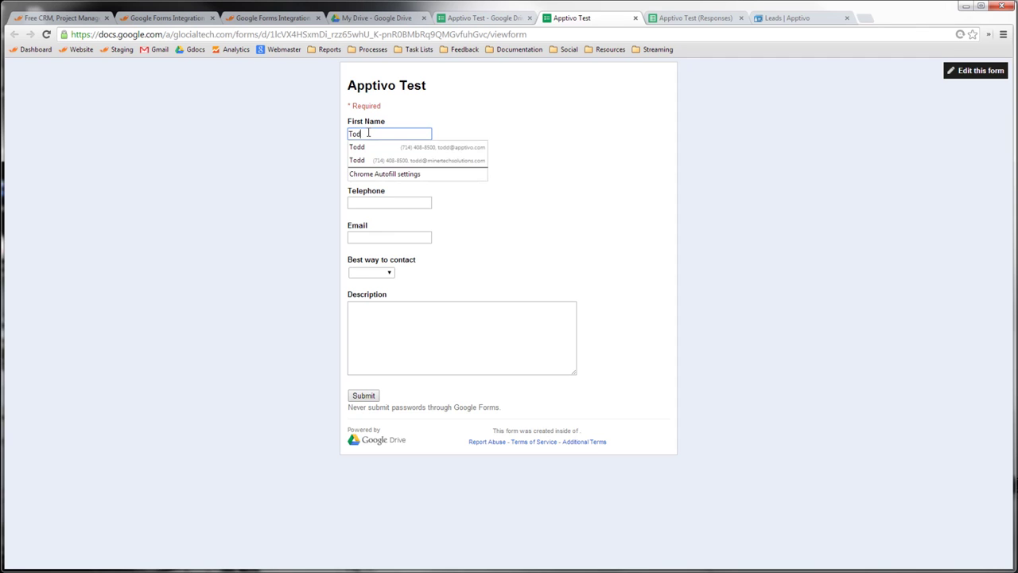
key("Tab")
type("voTest")
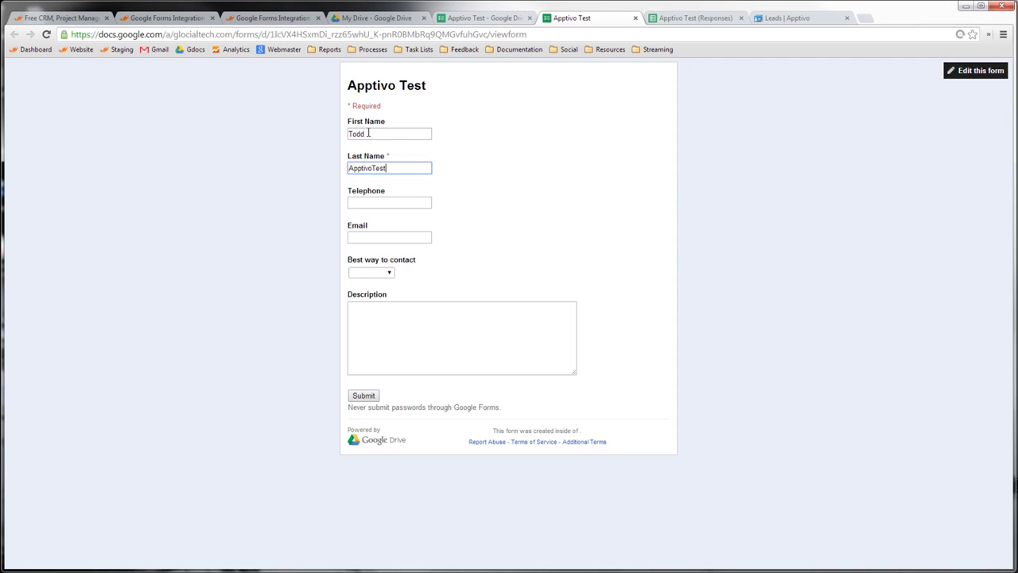
key("ctrl+a")
key("ctrl+c")
left_click(377, 202)
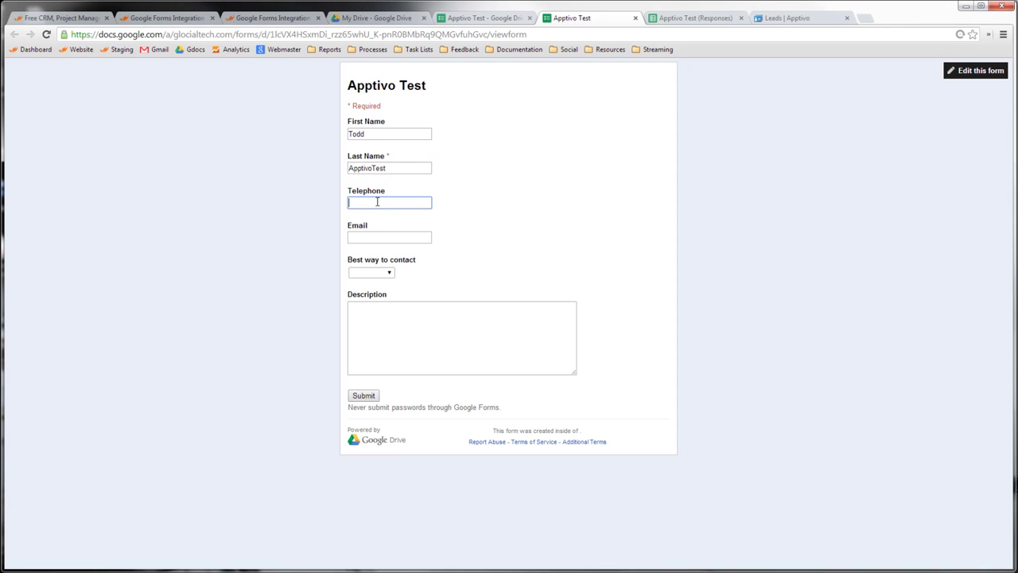
key("Tab")
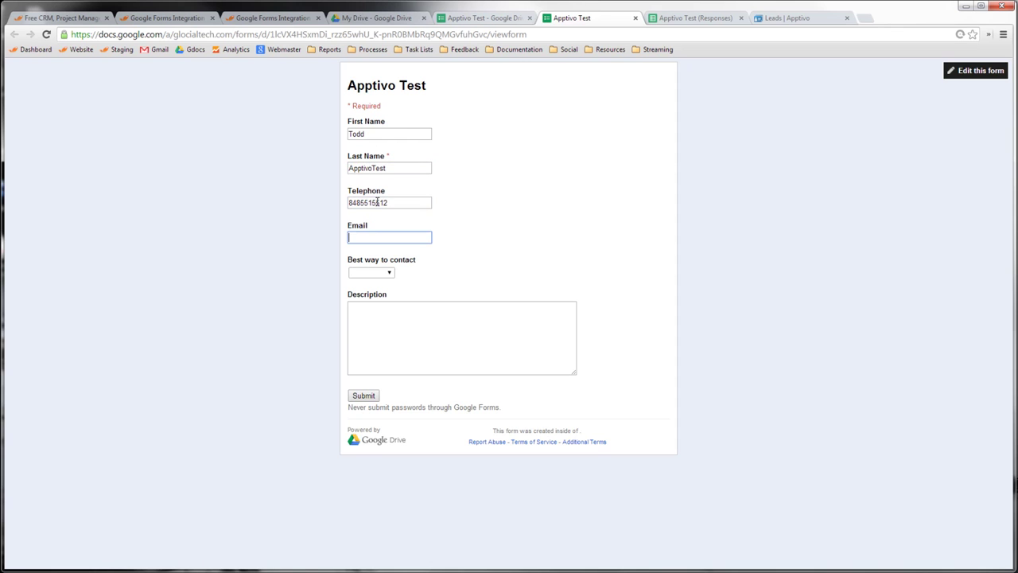
- Choose Email as best way to contact, enter description 'I need a new computer!', and submit
left_click(374, 272)
left_click(378, 291)
left_click(391, 327)
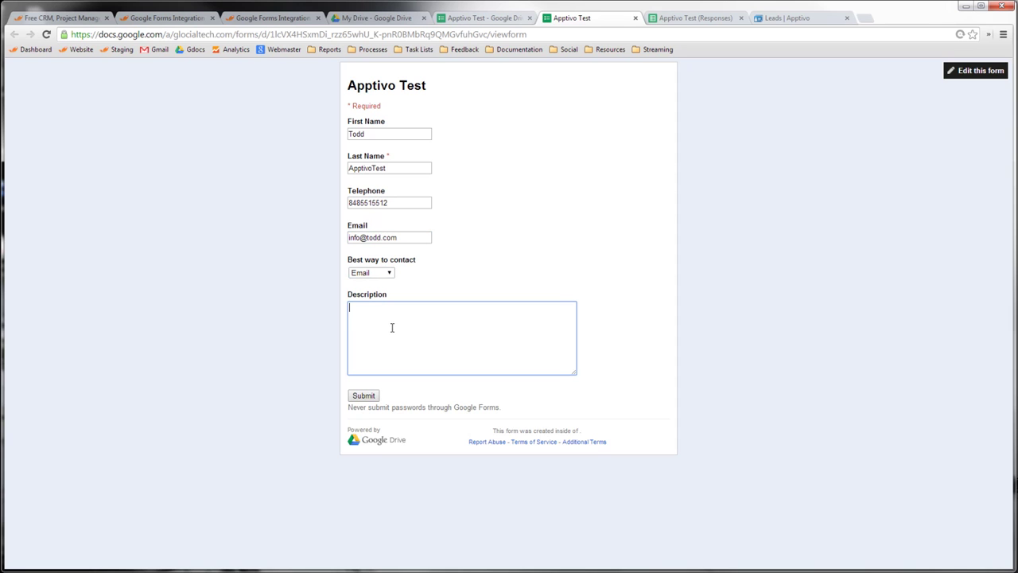
type("I need a new computer!")
left_click(364, 396)
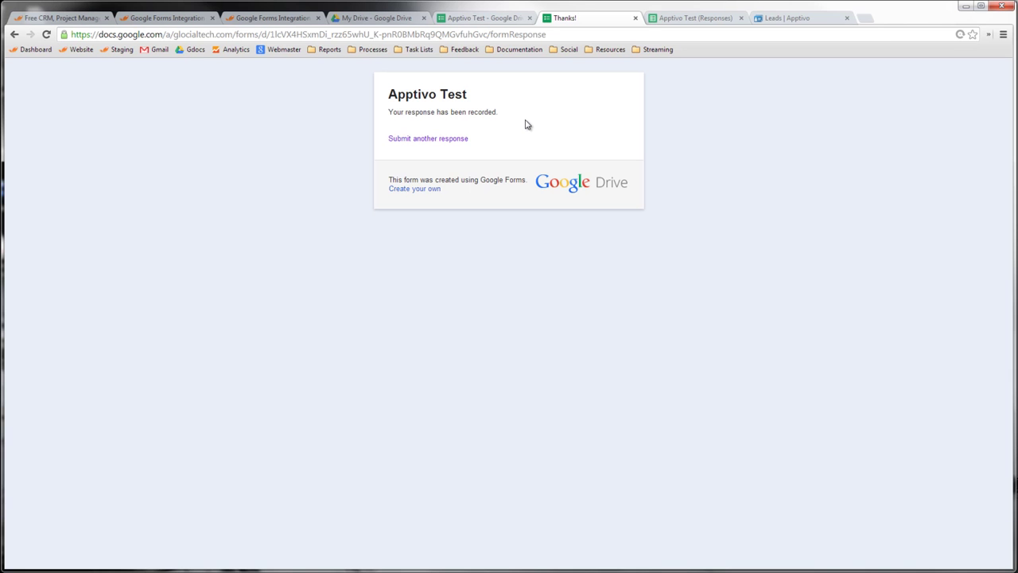
- Search Apptivo leads for the test last name, open its details, then return to the form editor
left_click(785, 18)
left_click(895, 197)
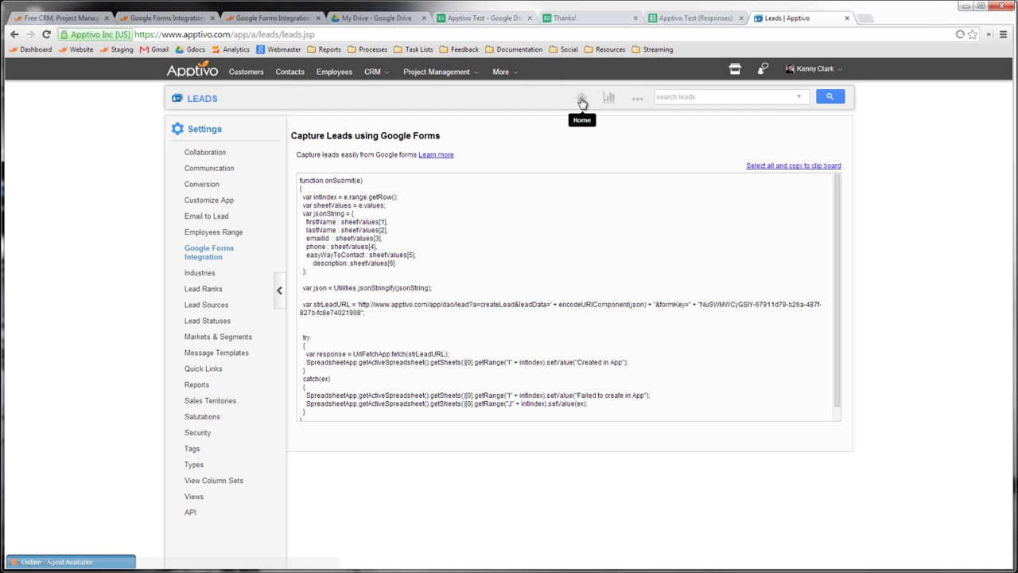
left_click(581, 99)
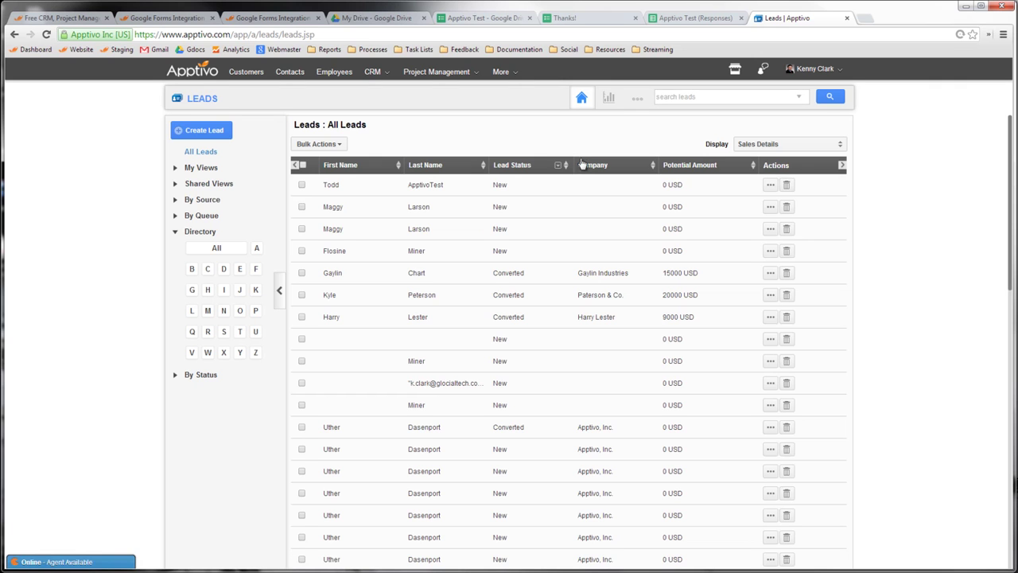
left_click(666, 103)
key("ctrl+v")
key("Return")
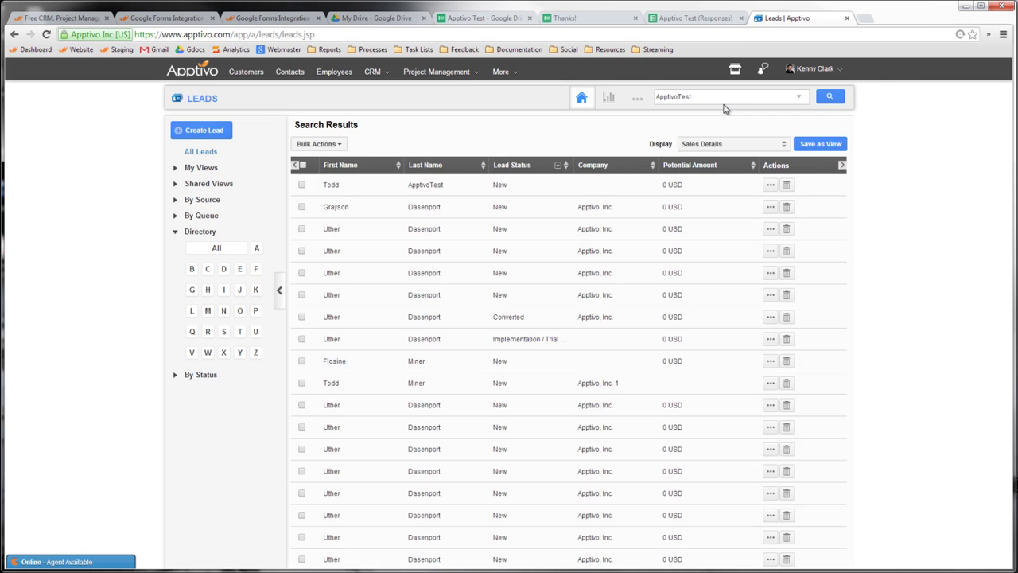
left_click(769, 185)
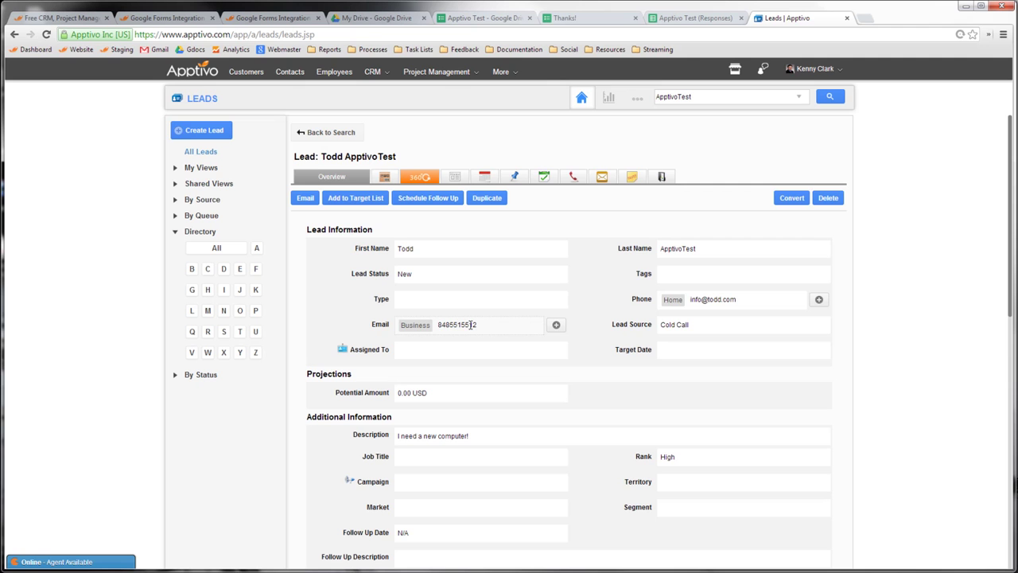
left_click(475, 19)
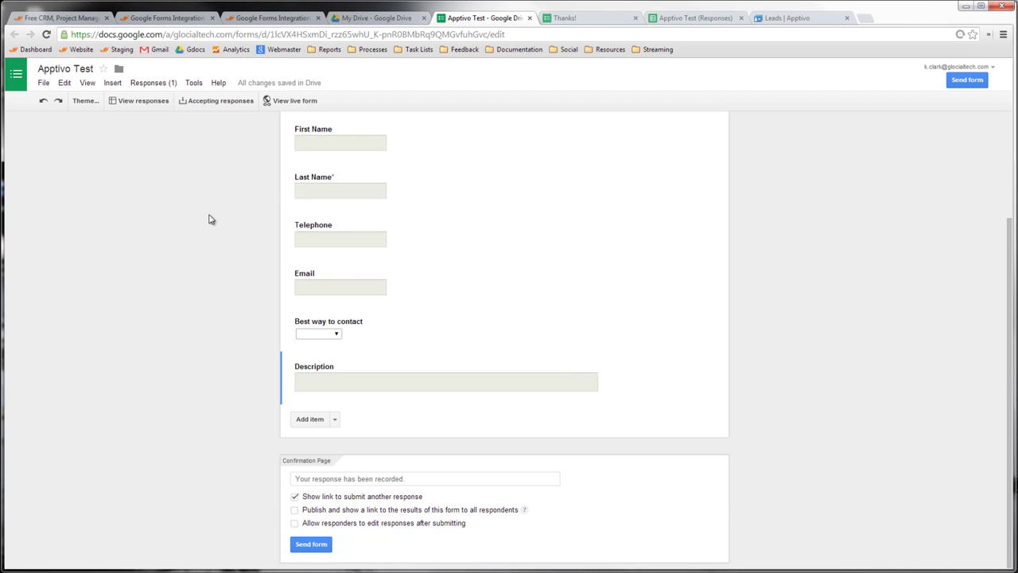
scroll(198, 250, "up", 3)
scroll(257, 271, "down", 3)
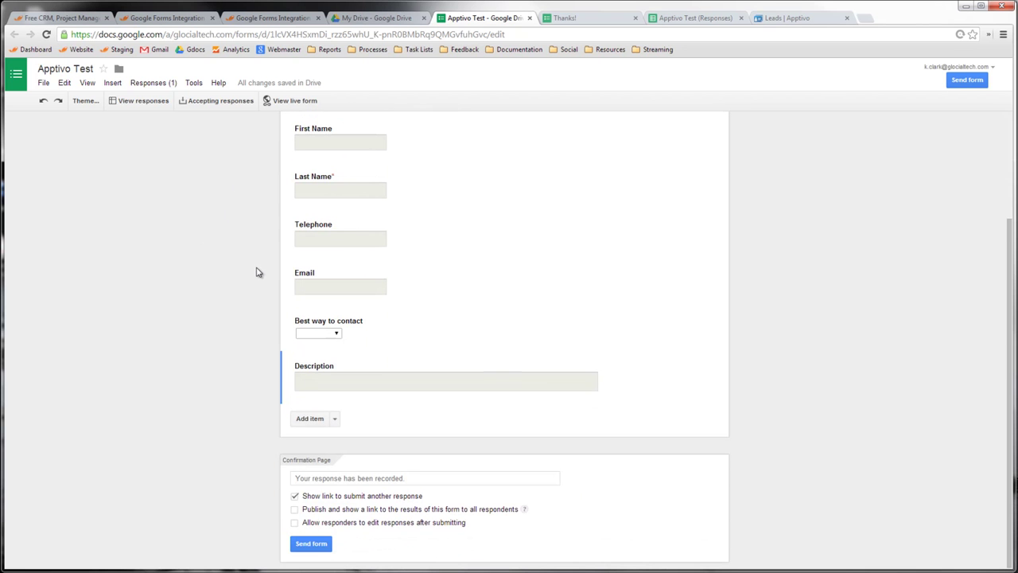